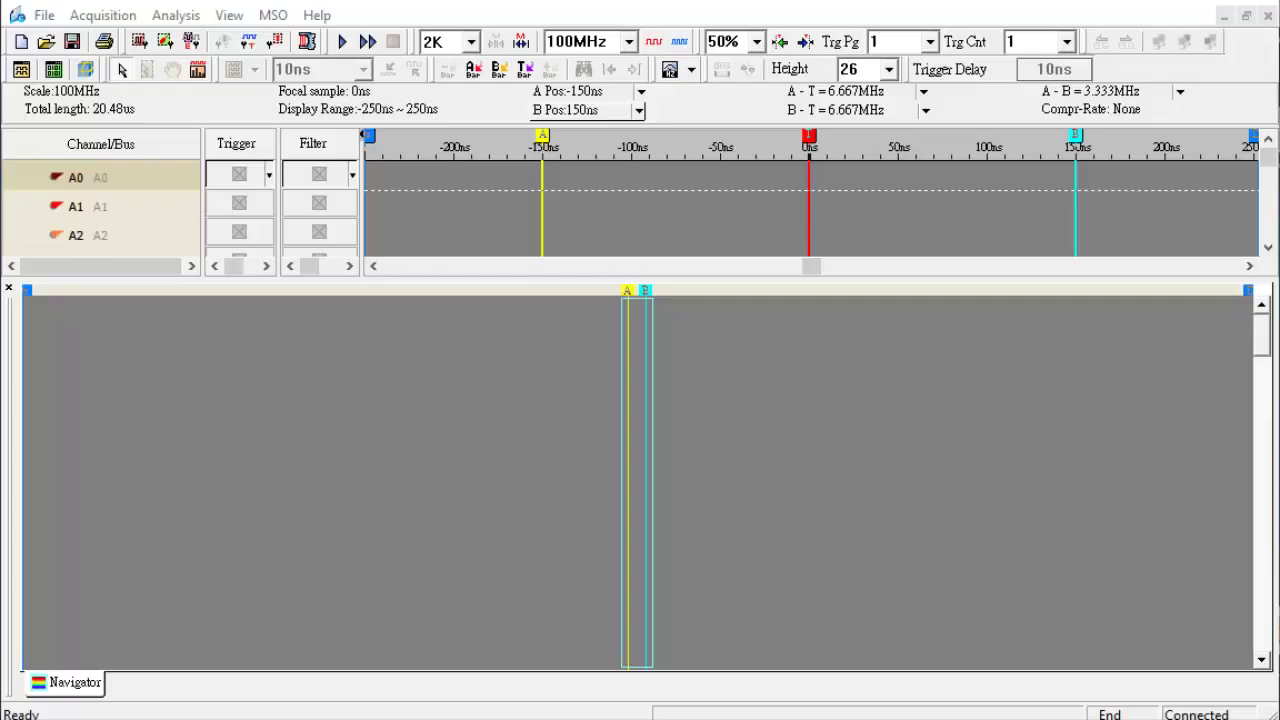
# Set 32K memory depth, 10MHz sampling and 10% trigger position, and enable compression.
pyautogui.click(471, 41)
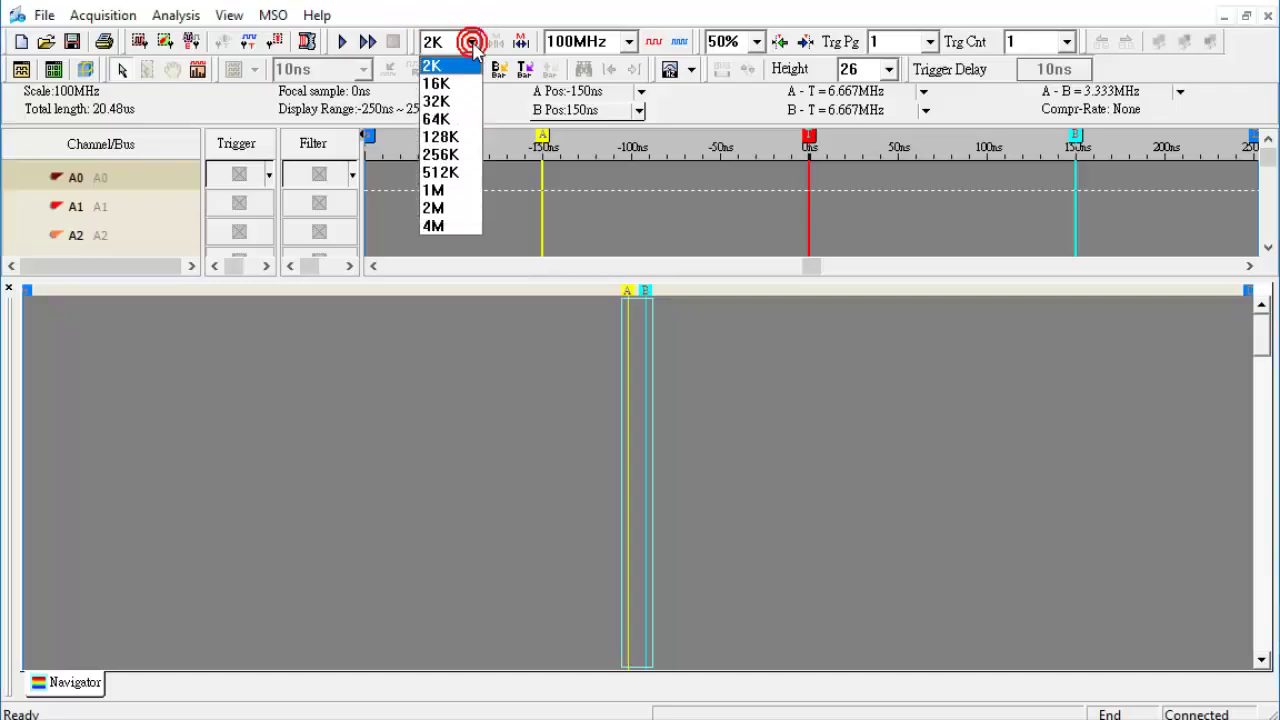
pyautogui.click(468, 103)
pyautogui.click(628, 42)
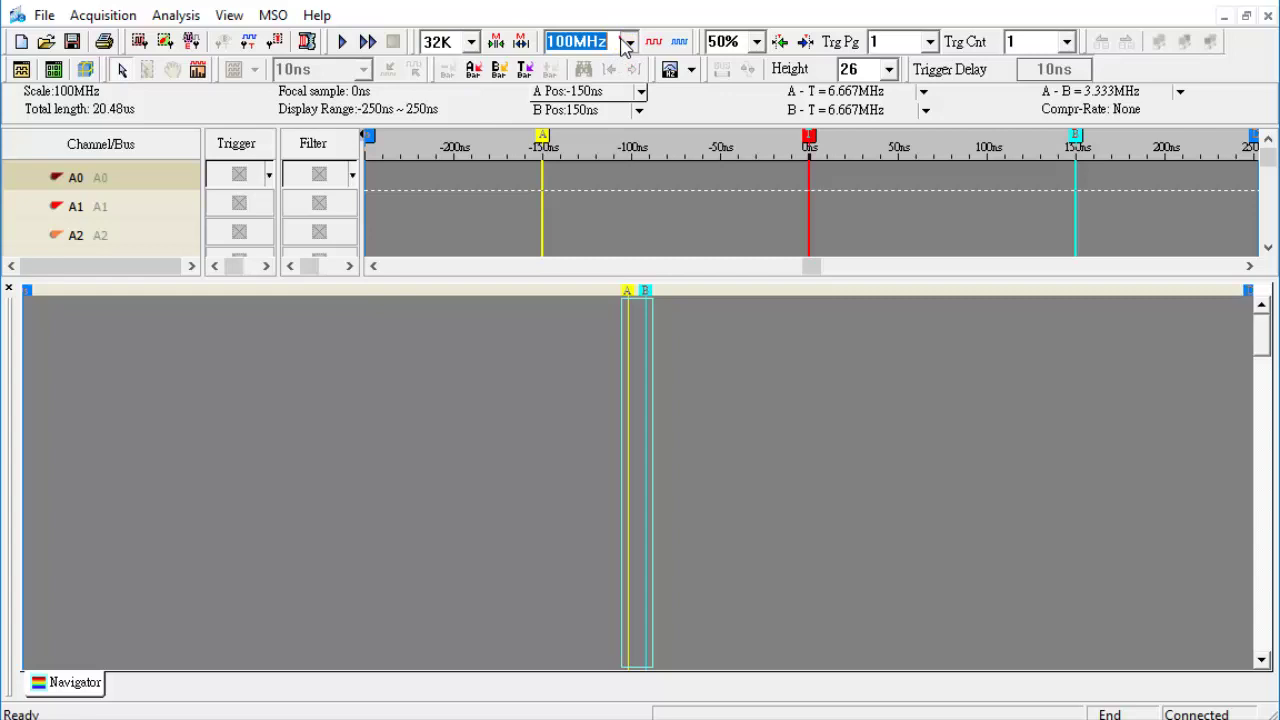
pyautogui.click(590, 262)
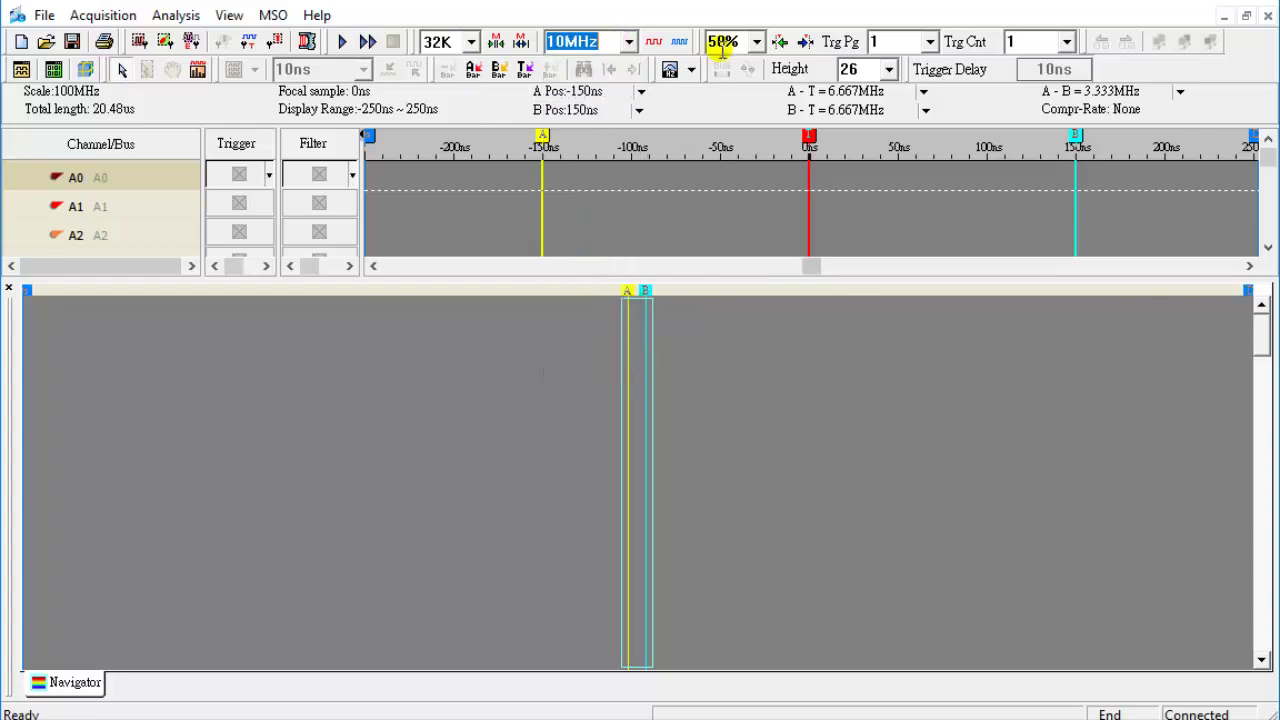
pyautogui.click(757, 41)
pyautogui.click(760, 84)
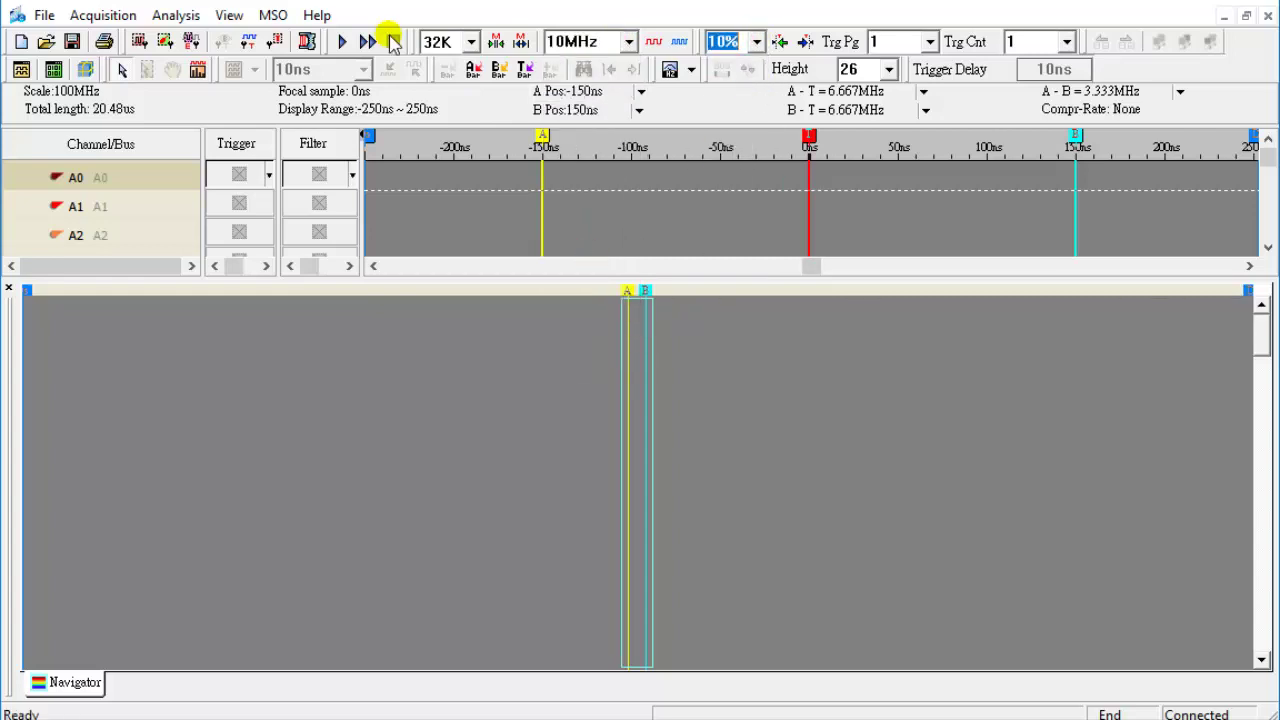
pyautogui.click(308, 42)
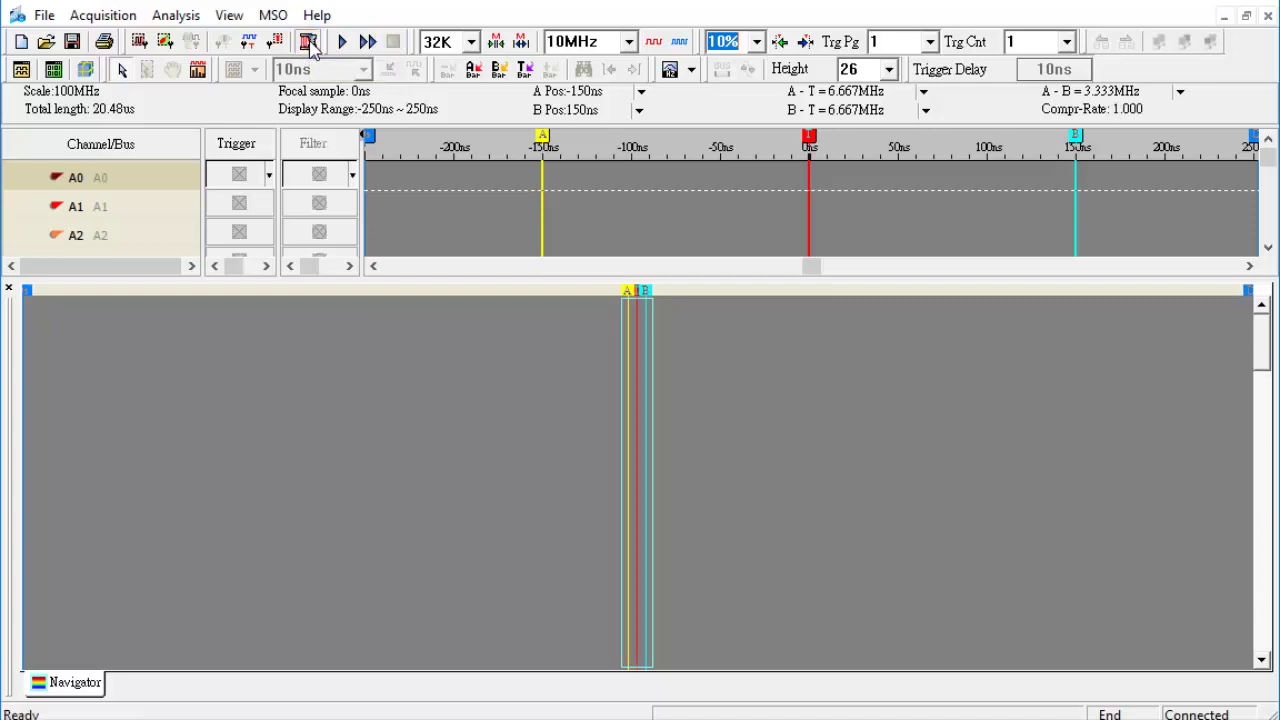
# Group channels A0 and A1 into Bus1.
pyautogui.click(158, 190)
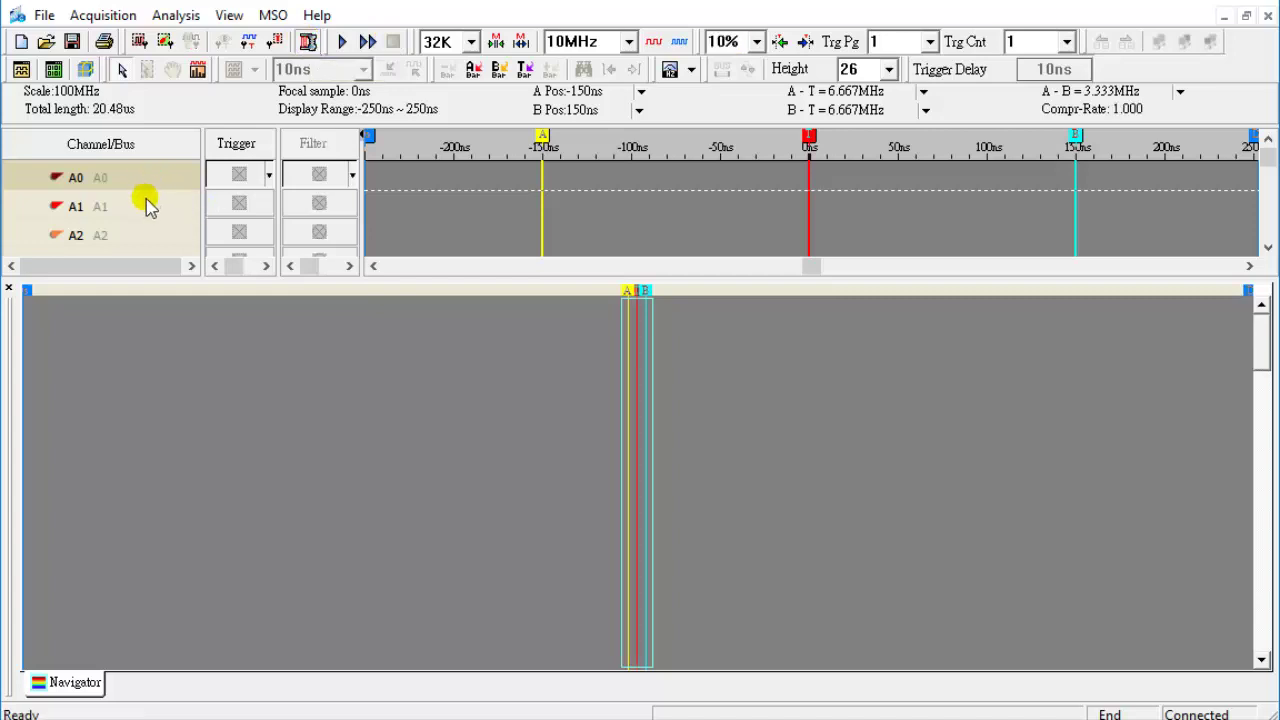
pyautogui.keyDown('shift'); pyautogui.click(145, 202); pyautogui.keyUp('shift')
pyautogui.rightClick(145, 202)
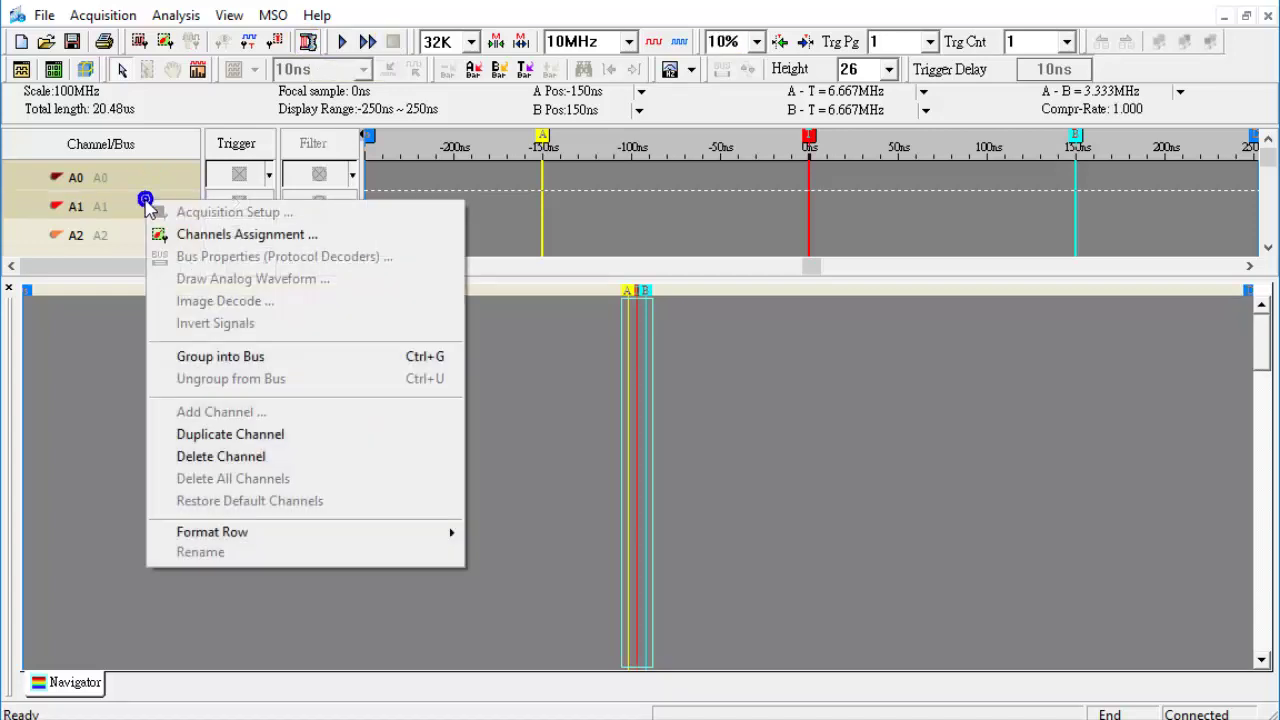
pyautogui.click(218, 356)
# Apply the I2C(EEPROM 24L) decoder to Bus1 with SDA on A0 and SCL on A1.
pyautogui.rightClick(151, 172)
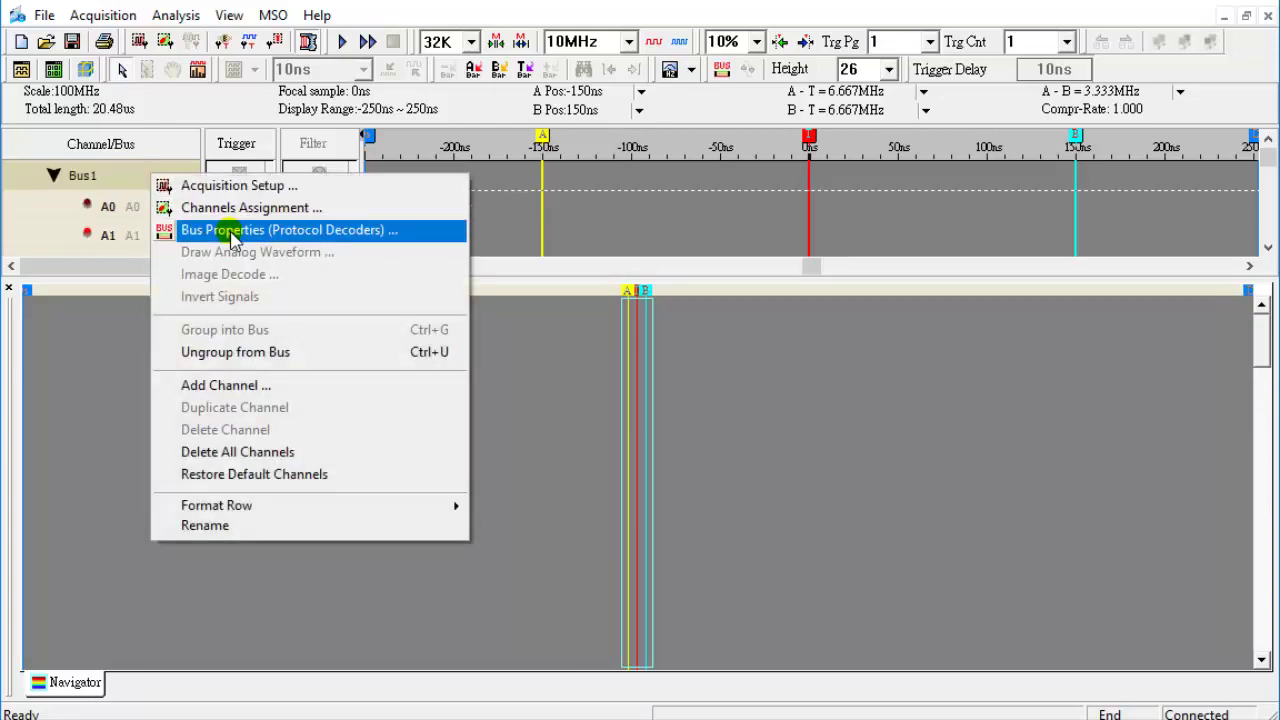
pyautogui.click(215, 230)
pyautogui.click(418, 304)
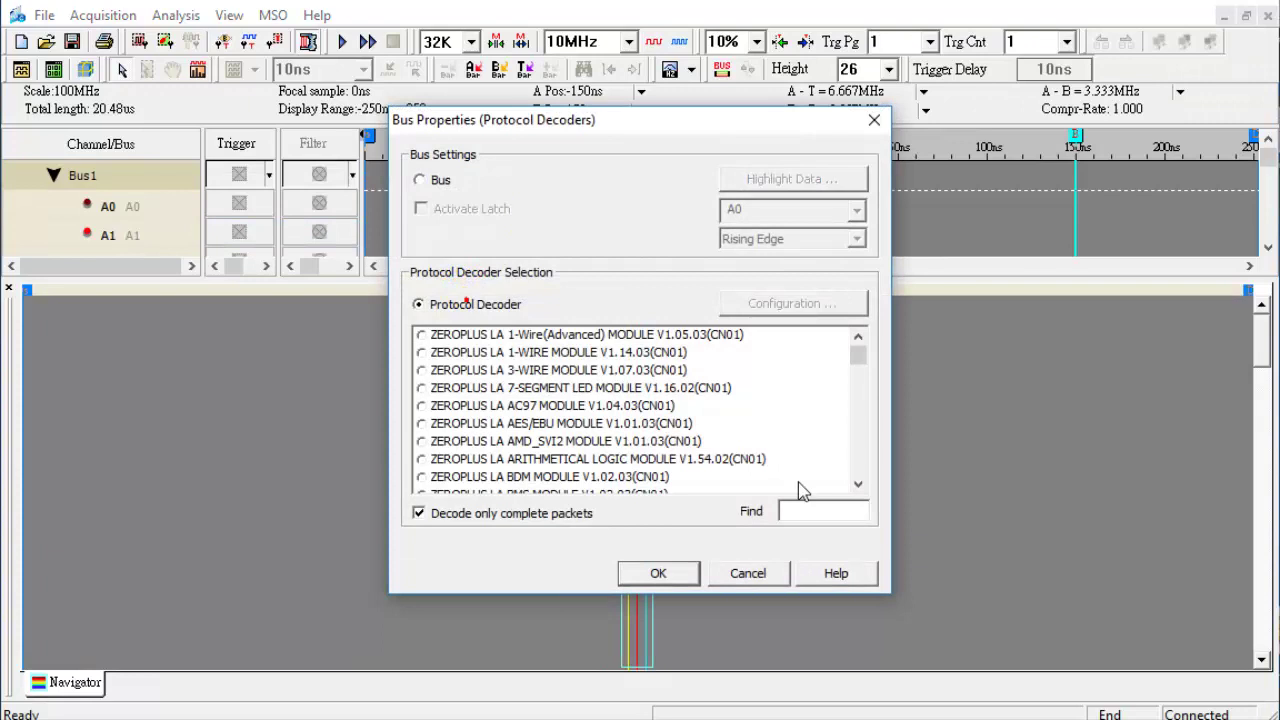
pyautogui.click(822, 513)
pyautogui.write('i')
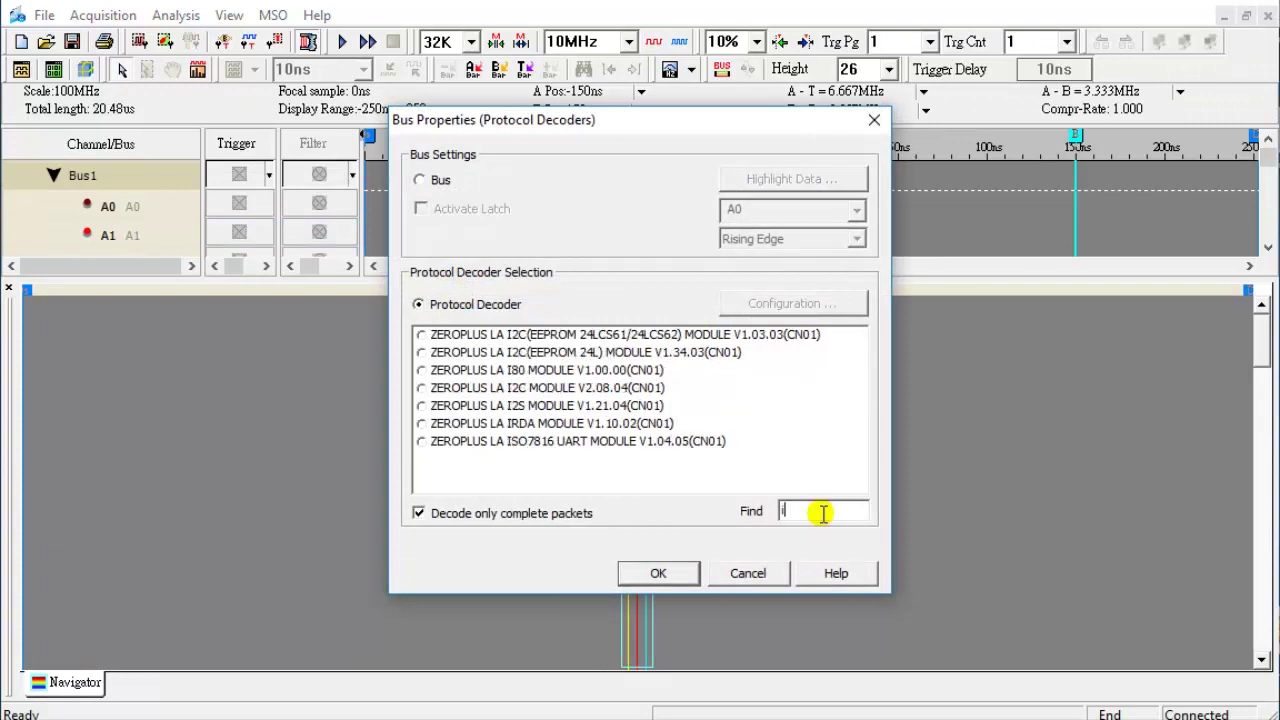
pyautogui.write('2c')
pyautogui.click(632, 354)
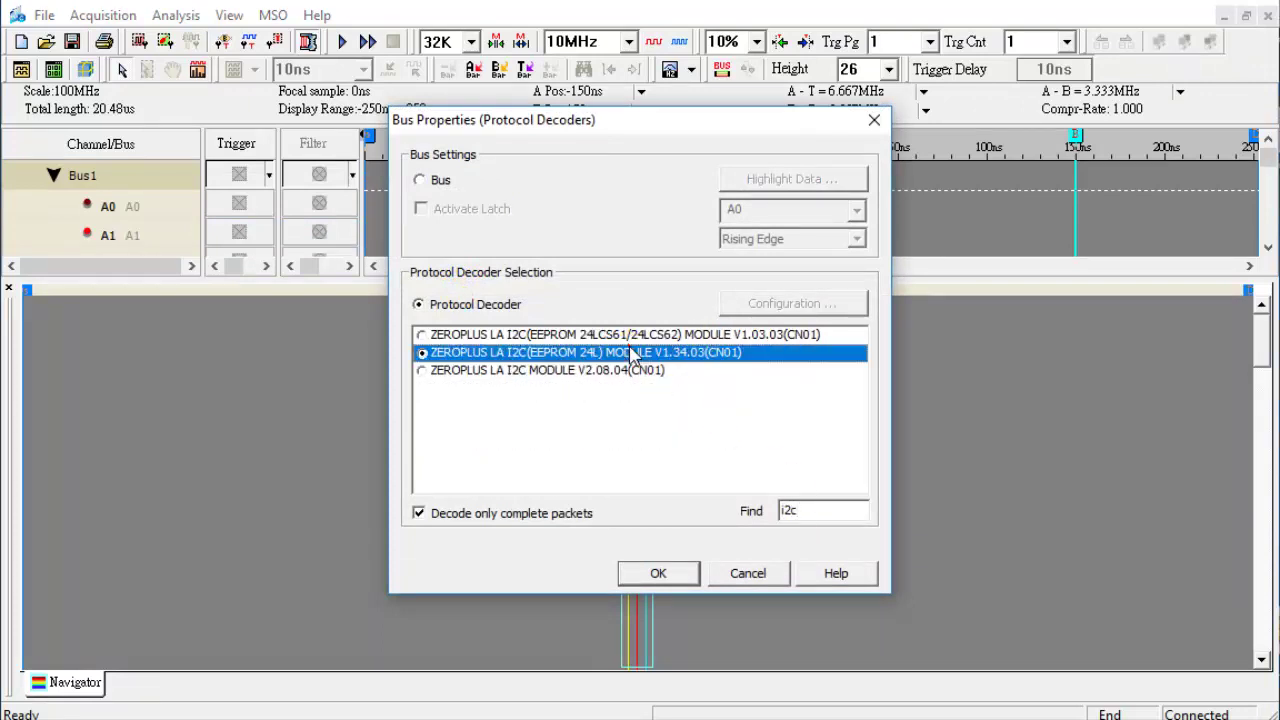
pyautogui.click(805, 303)
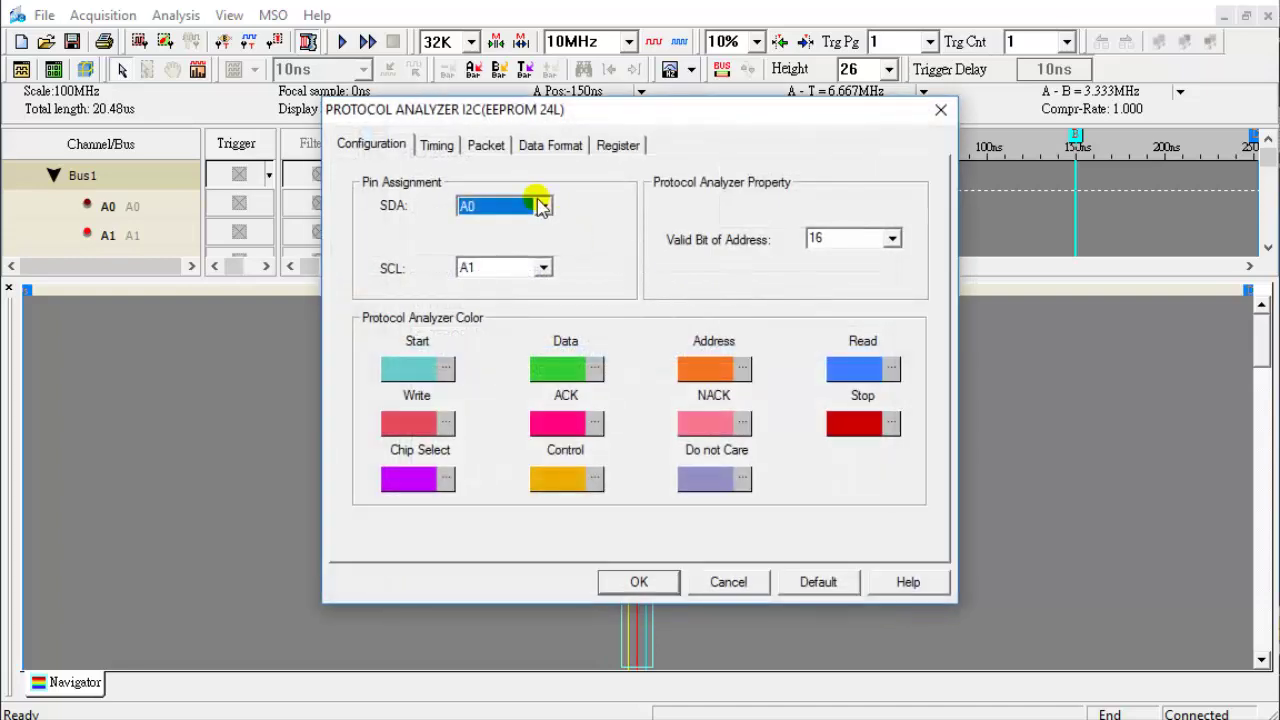
pyautogui.click(638, 581)
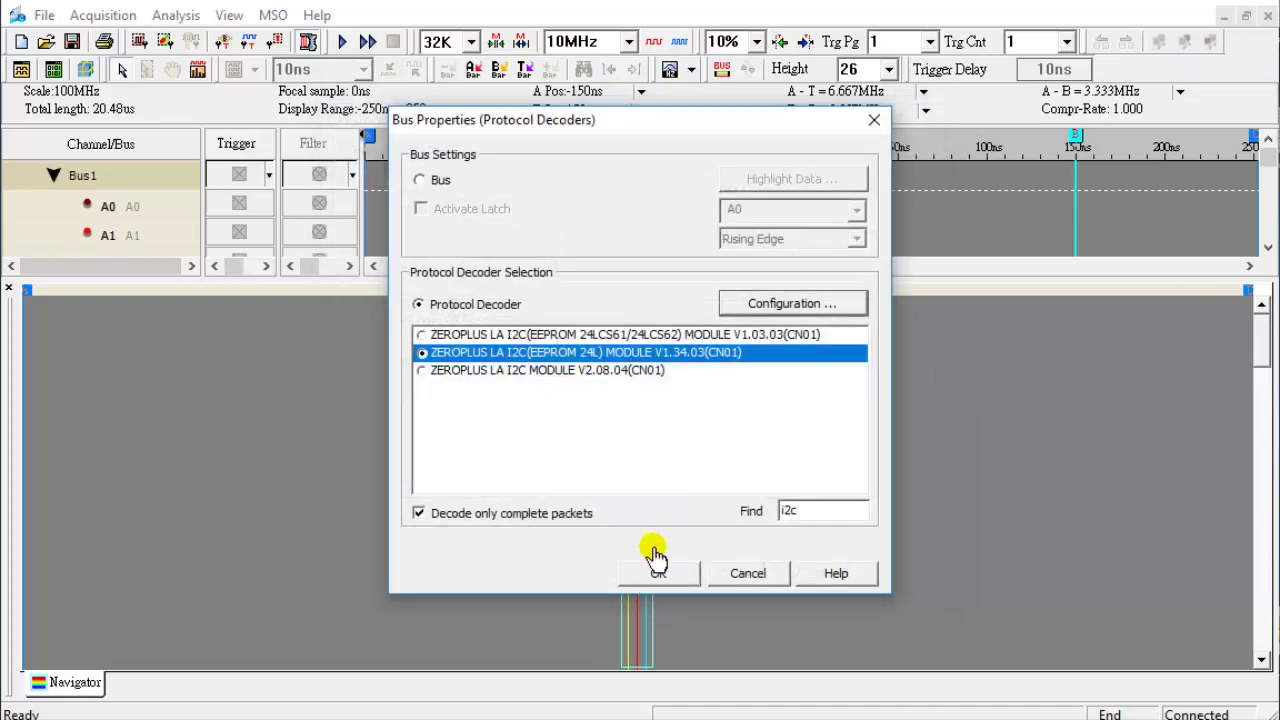
pyautogui.click(657, 571)
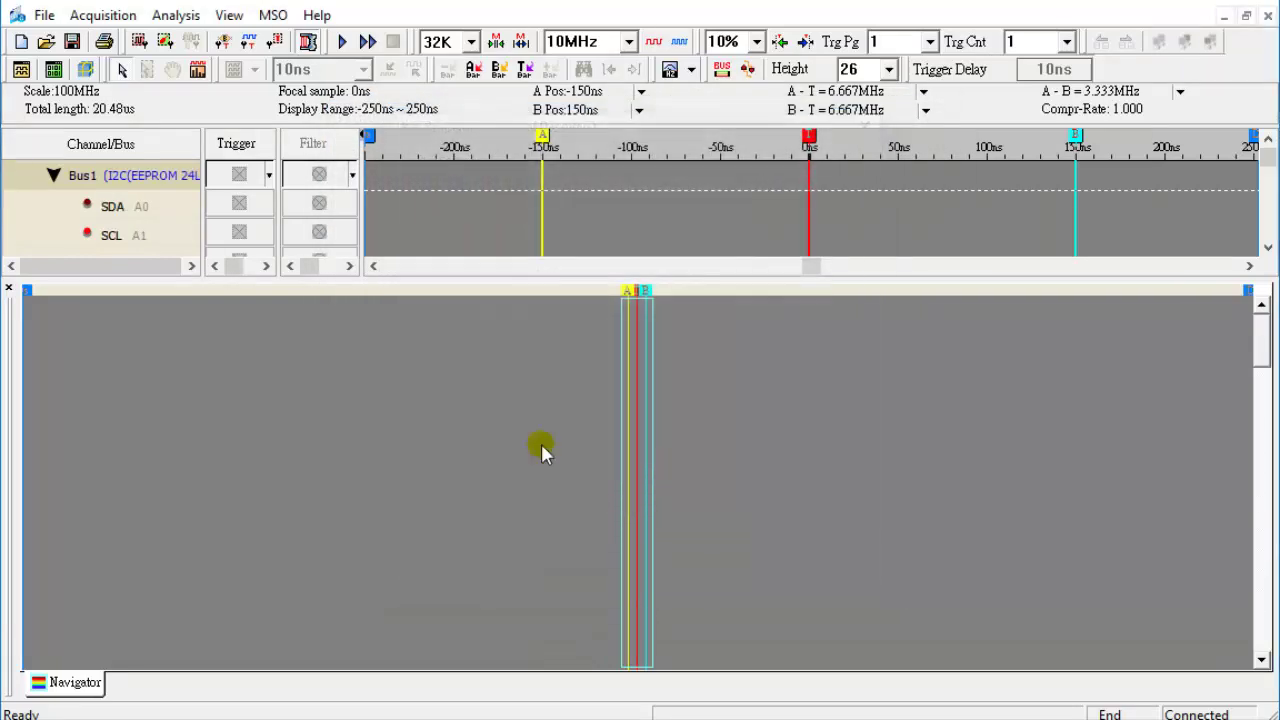
# Set the SDA trigger to falling edge and the SCL trigger to high.
pyautogui.rightClick(239, 204)
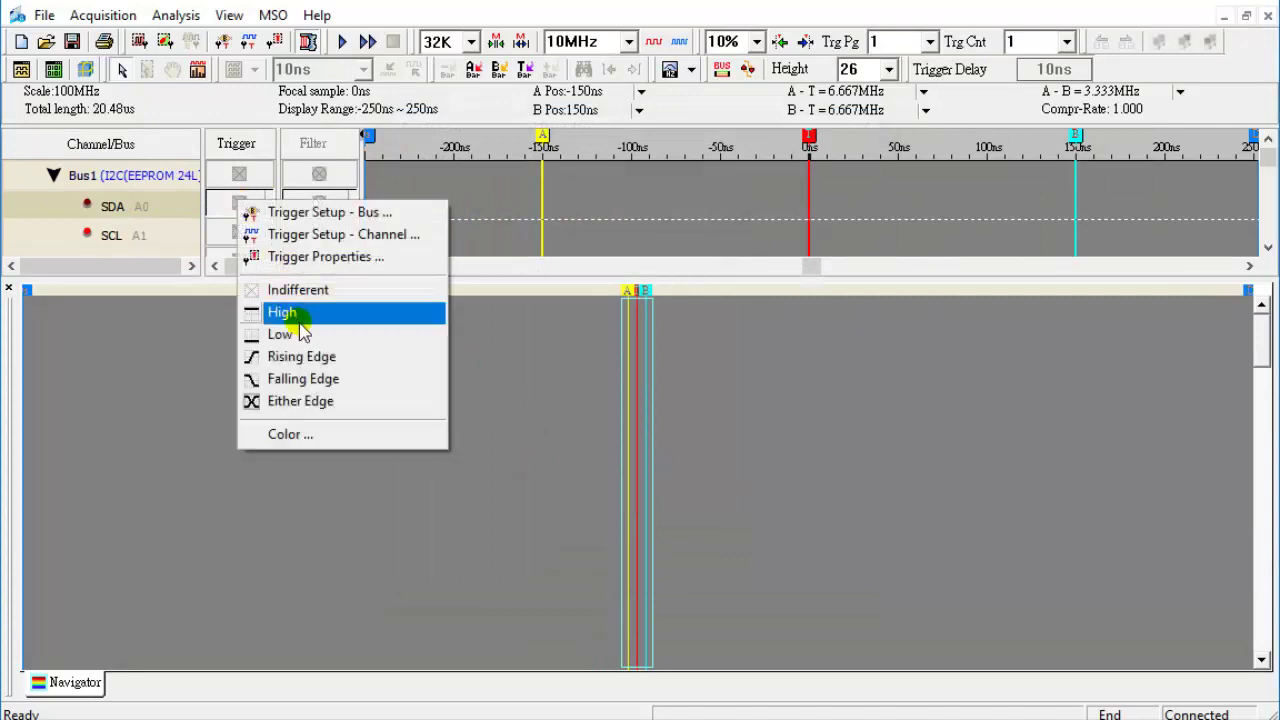
pyautogui.click(318, 378)
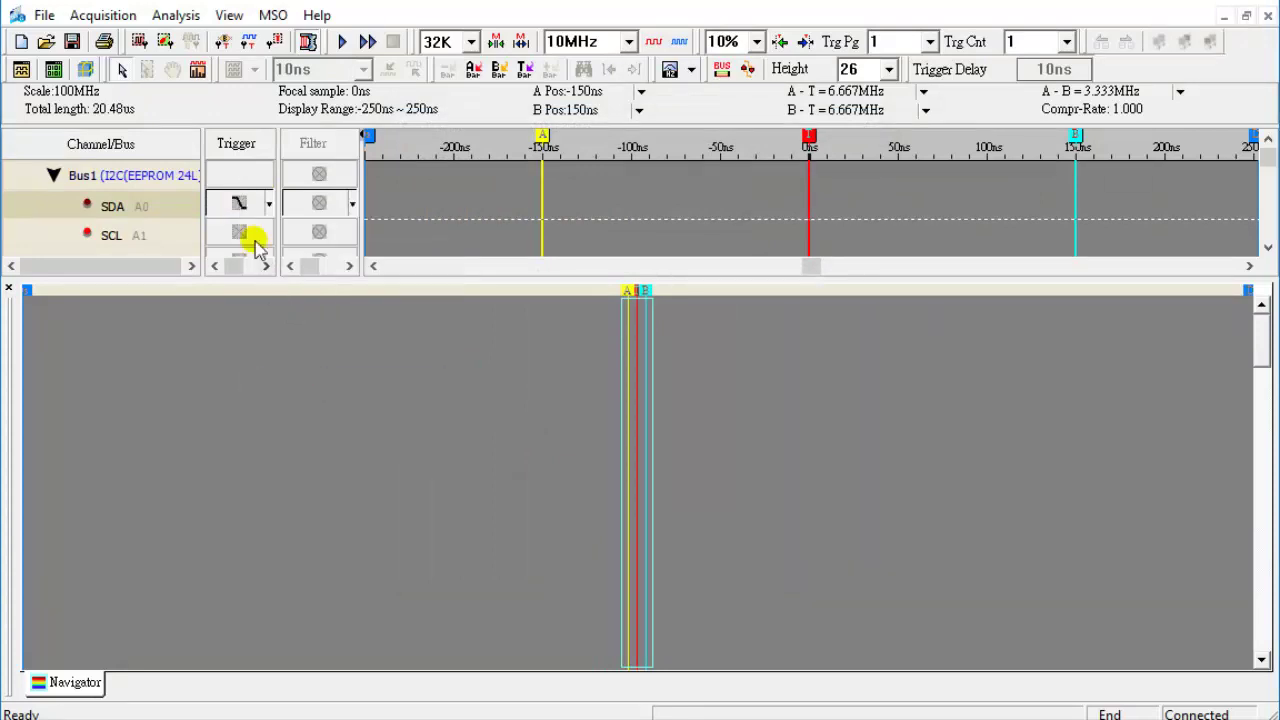
pyautogui.rightClick(243, 232)
pyautogui.click(308, 340)
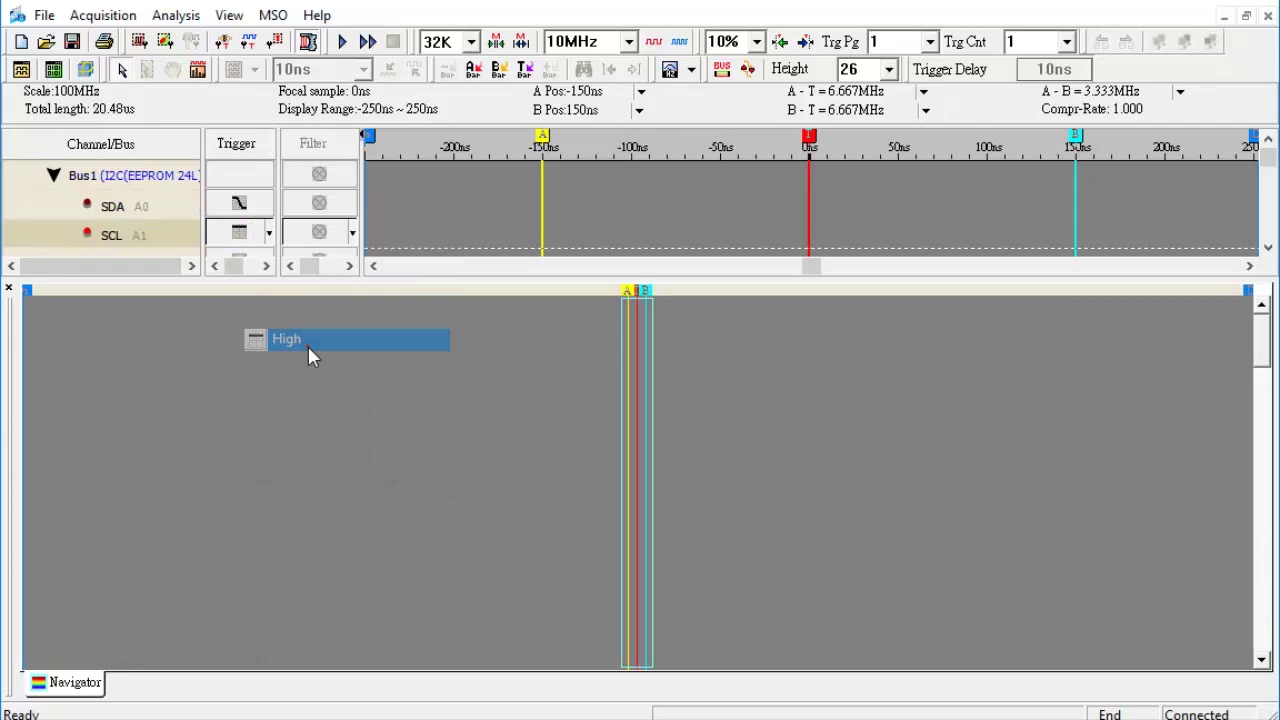
# Activate a Bus1 protocol analyzer trigger on the I2C Start condition.
pyautogui.click(243, 177)
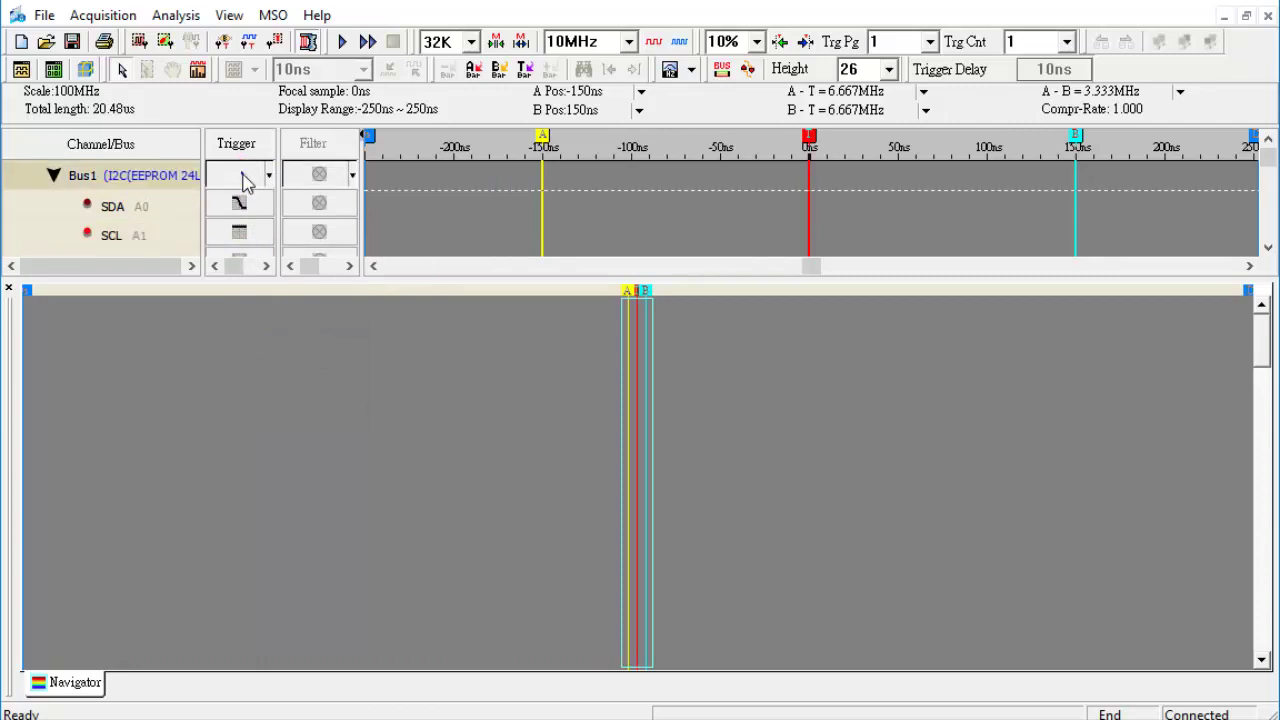
pyautogui.rightClick(245, 180)
pyautogui.click(305, 186)
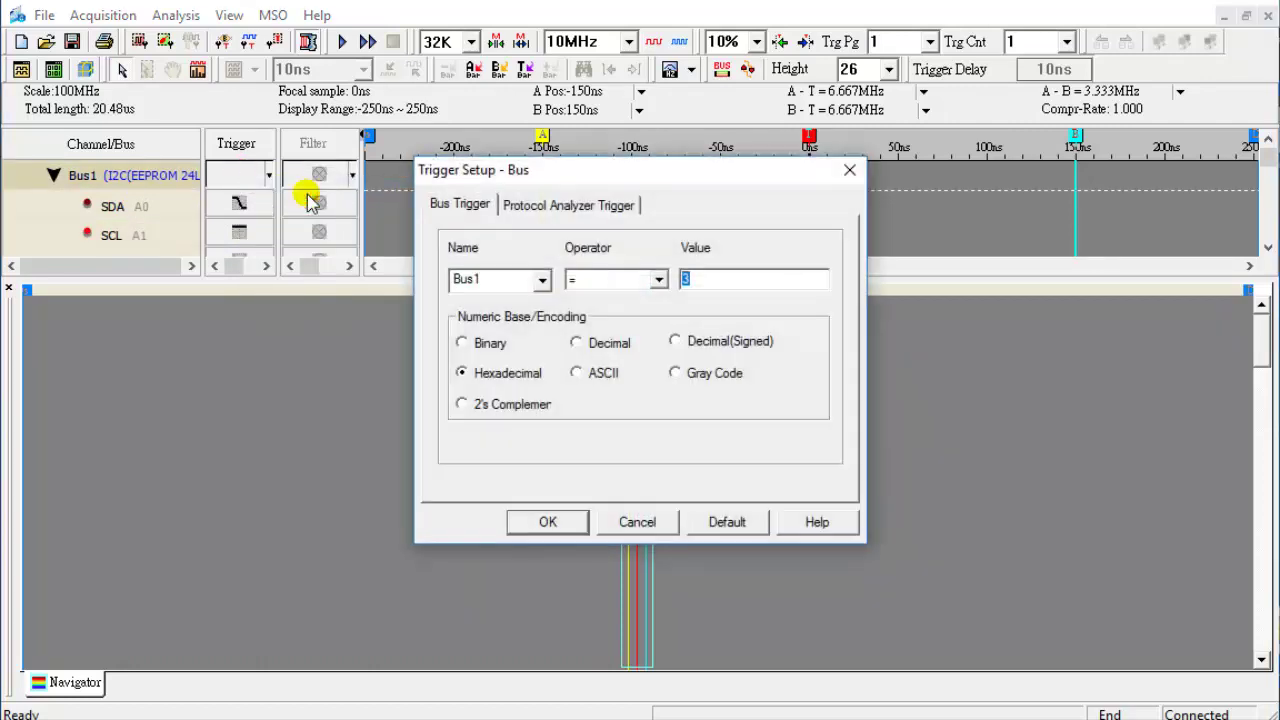
pyautogui.click(565, 206)
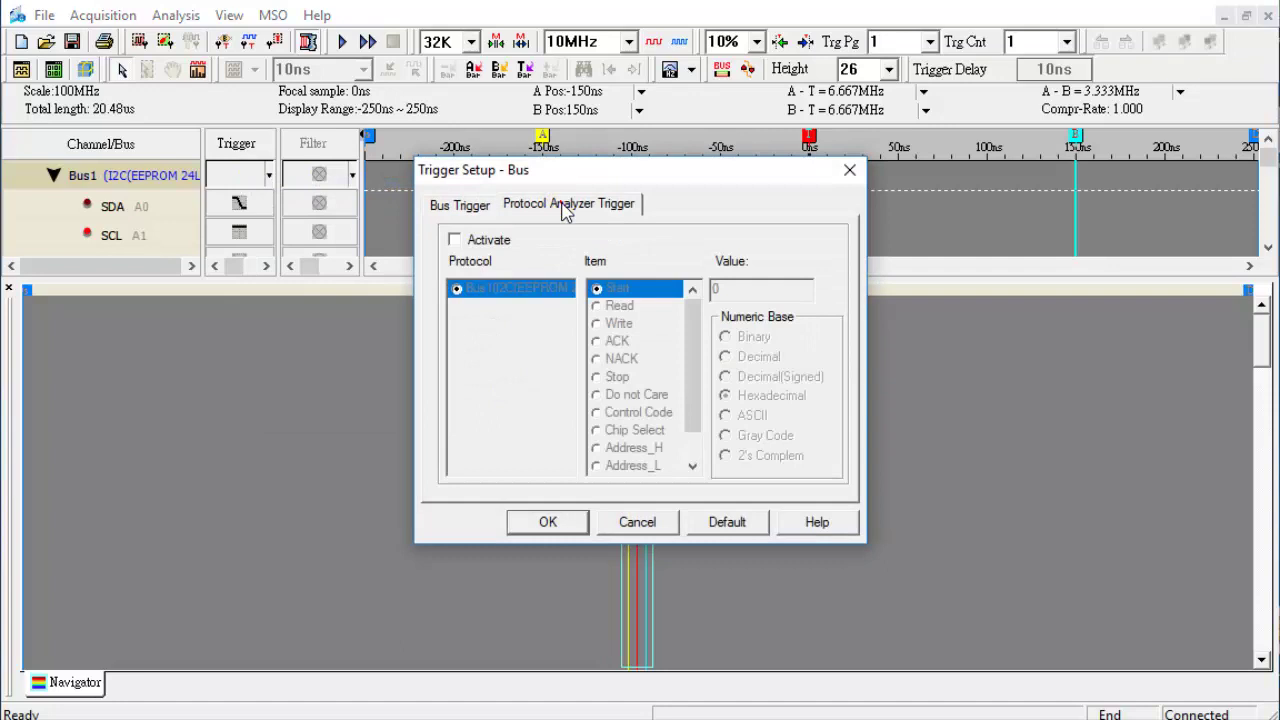
pyautogui.click(453, 241)
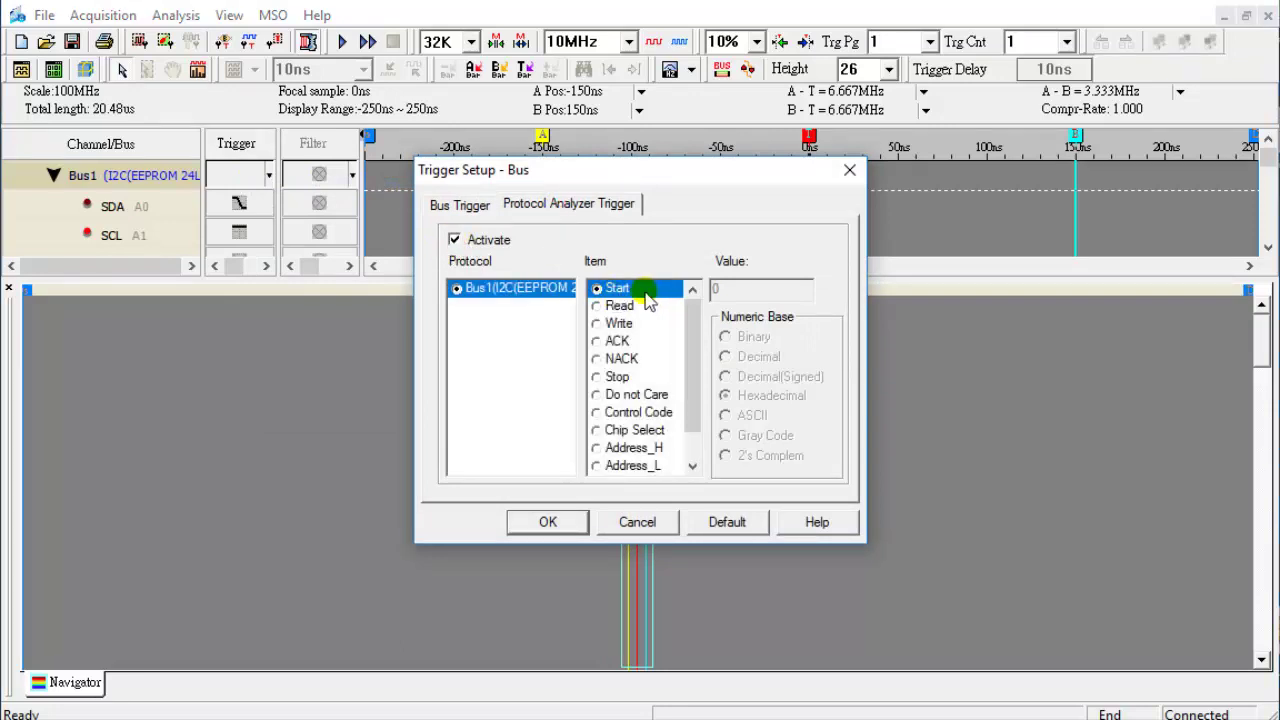
pyautogui.click(550, 522)
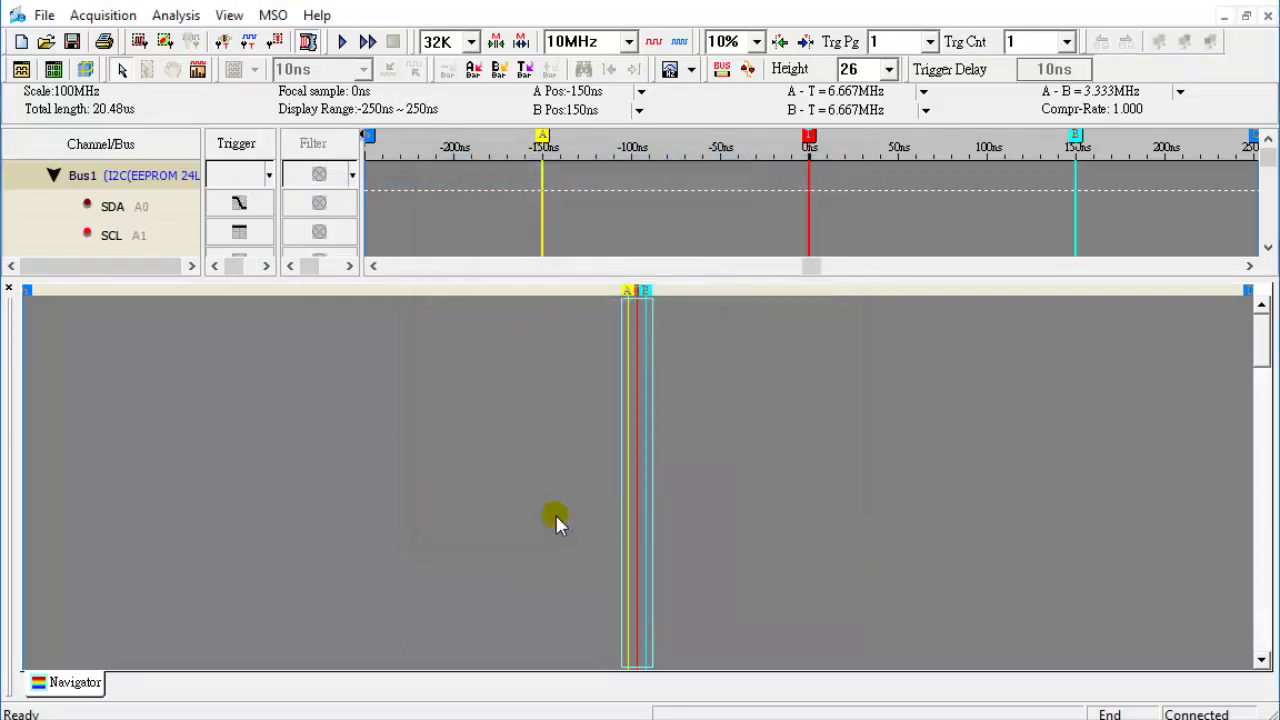
# Capture a trace, show the decoded packet list, and zoom the waveform out three steps.
pyautogui.click(341, 42)
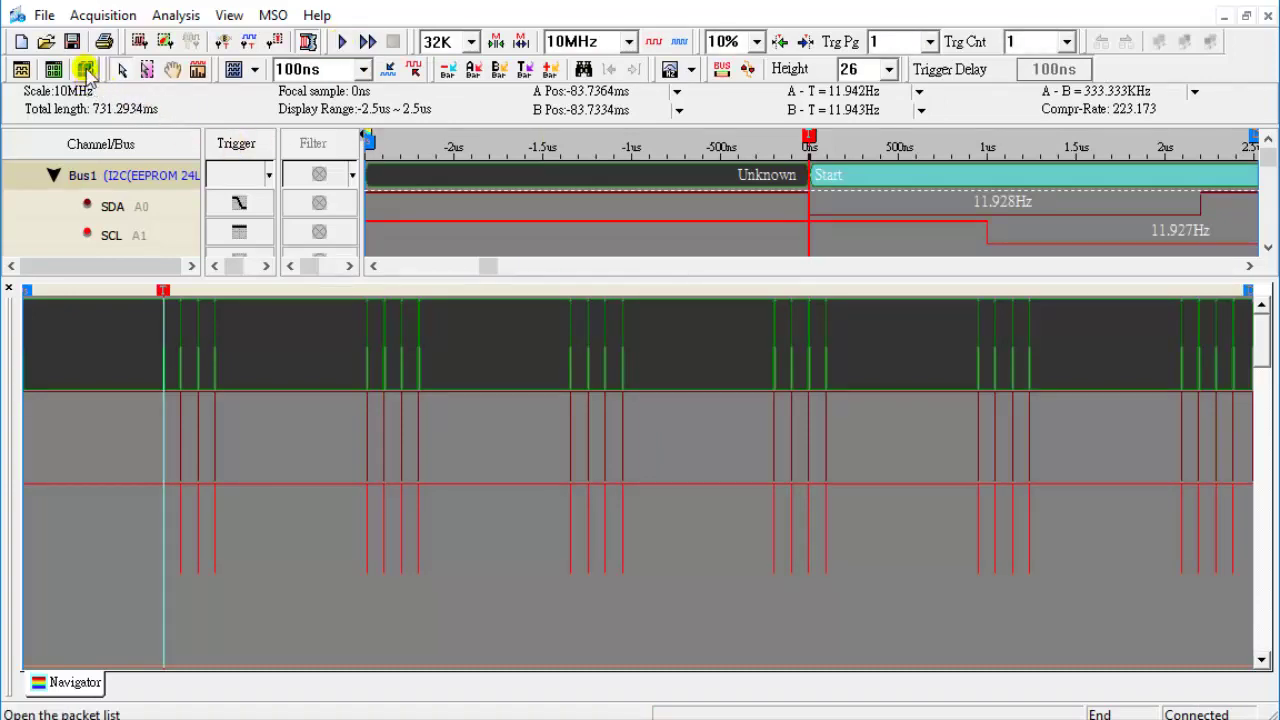
pyautogui.click(86, 69)
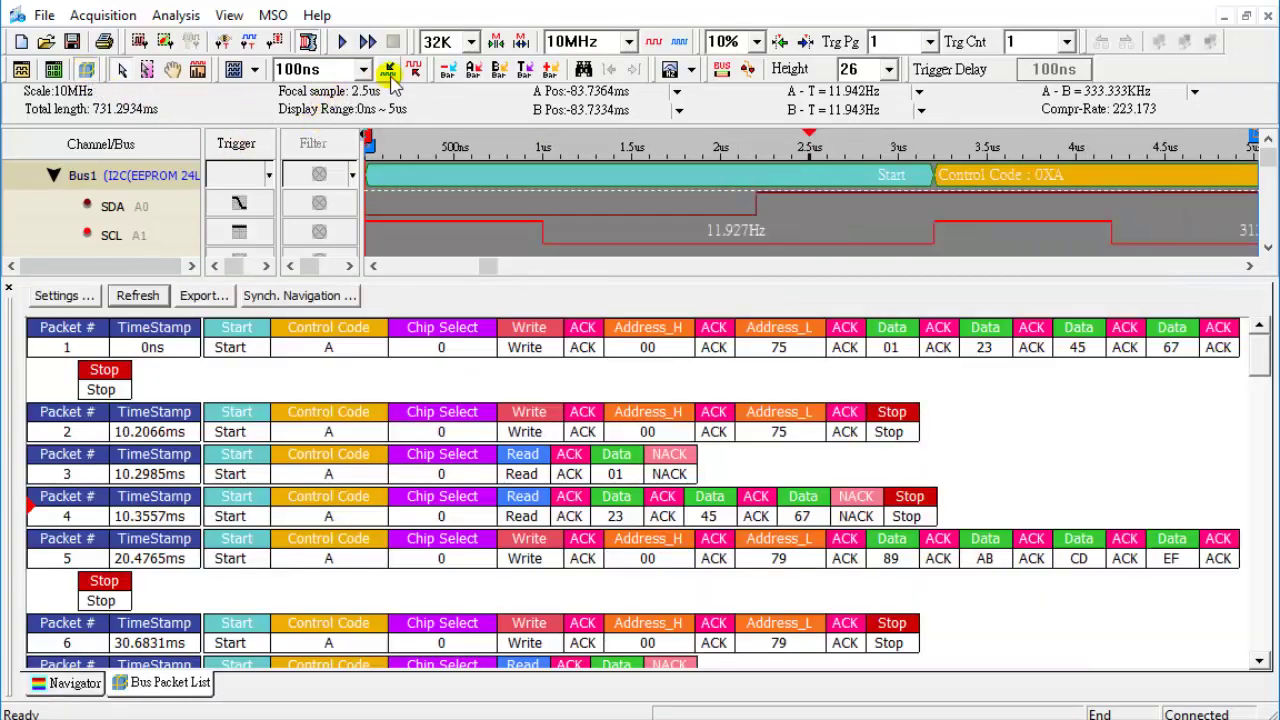
pyautogui.click(391, 71)
pyautogui.click(391, 71)
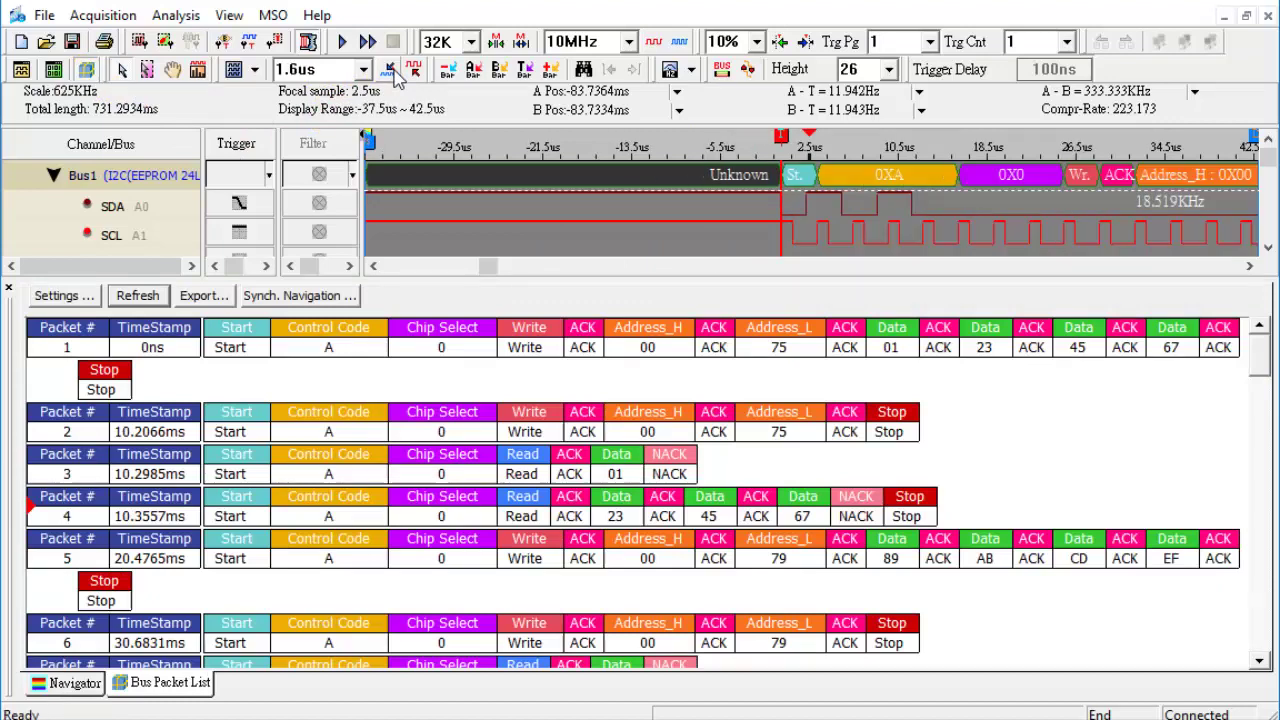
pyautogui.click(391, 71)
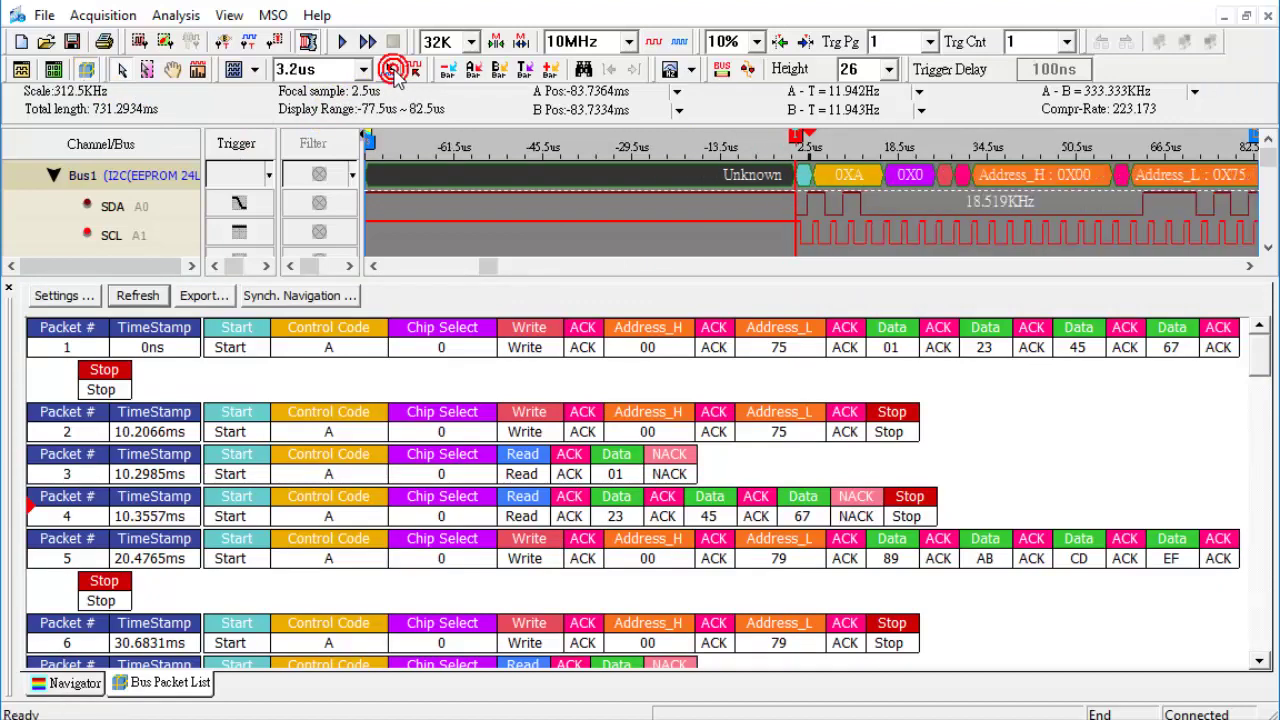
# Pan the waveform later and zoom out to 6.4us to frame the first transaction.
pyautogui.click(1250, 268)
pyautogui.click(1250, 268)
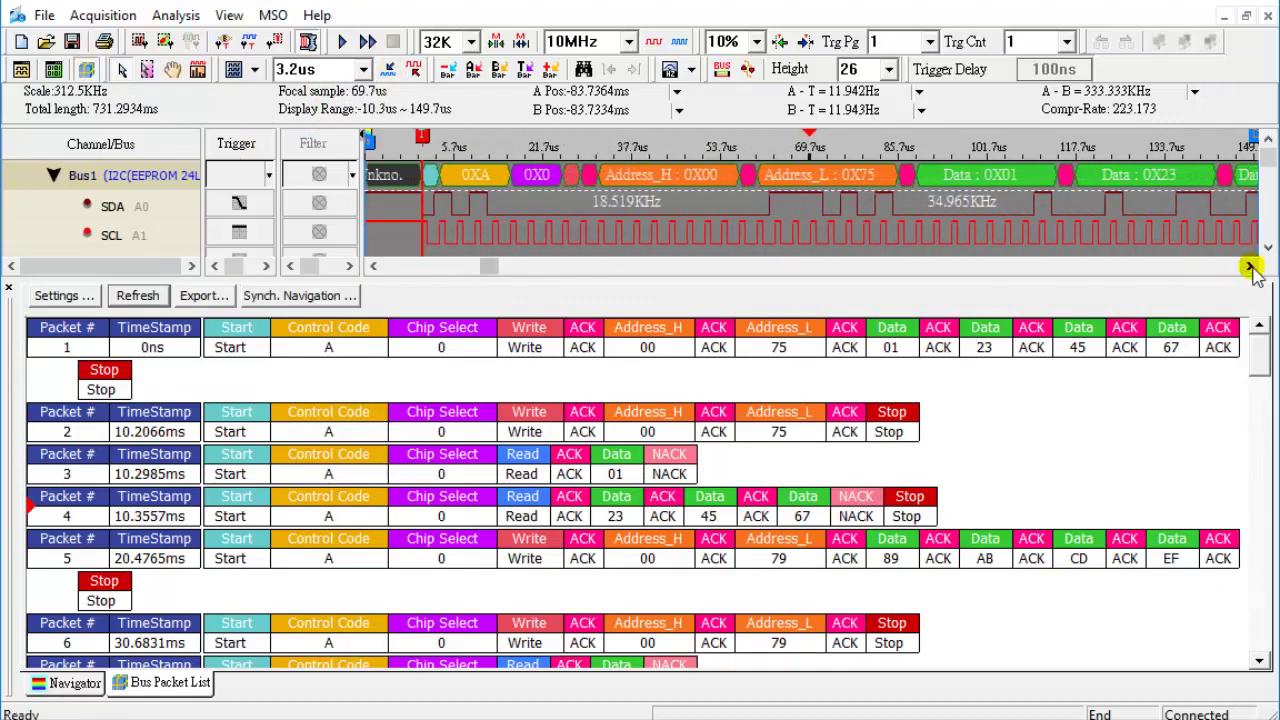
pyautogui.click(1250, 268)
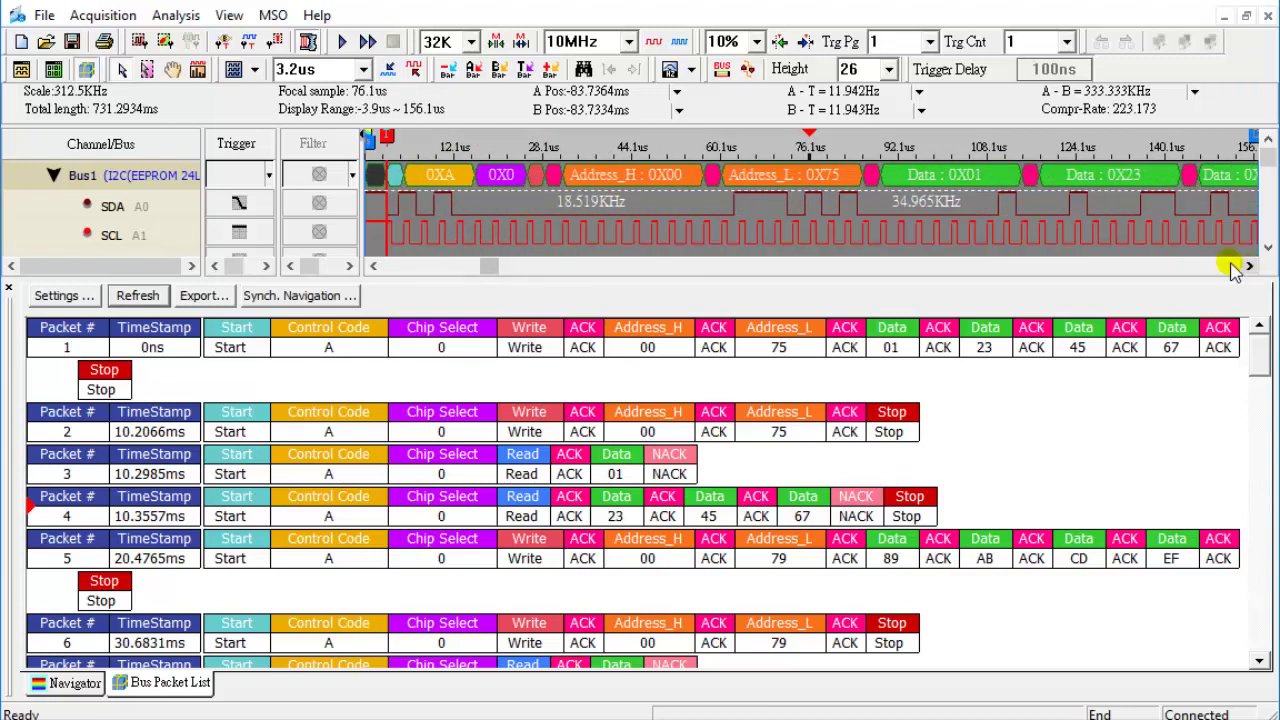
pyautogui.click(391, 71)
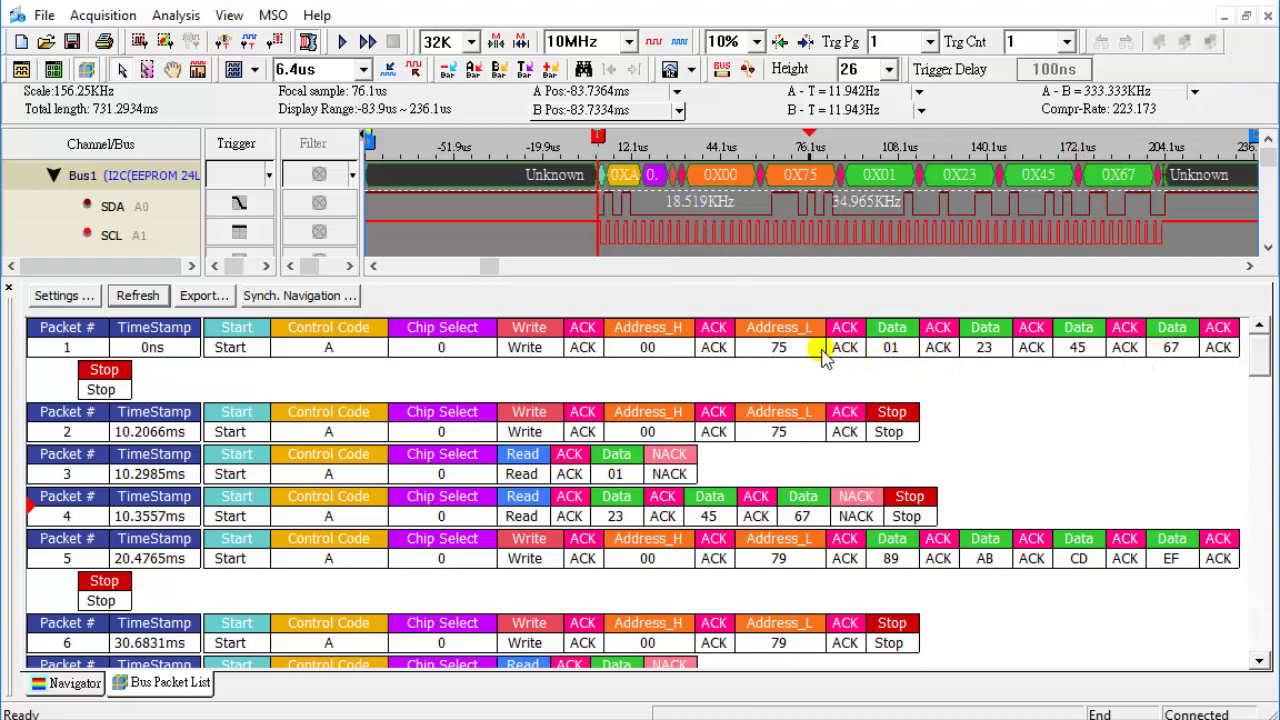
# Uncheck Start, ACK, Stop and Describe in Bus1's I2C decoder packet field settings.
pyautogui.rightClick(188, 178)
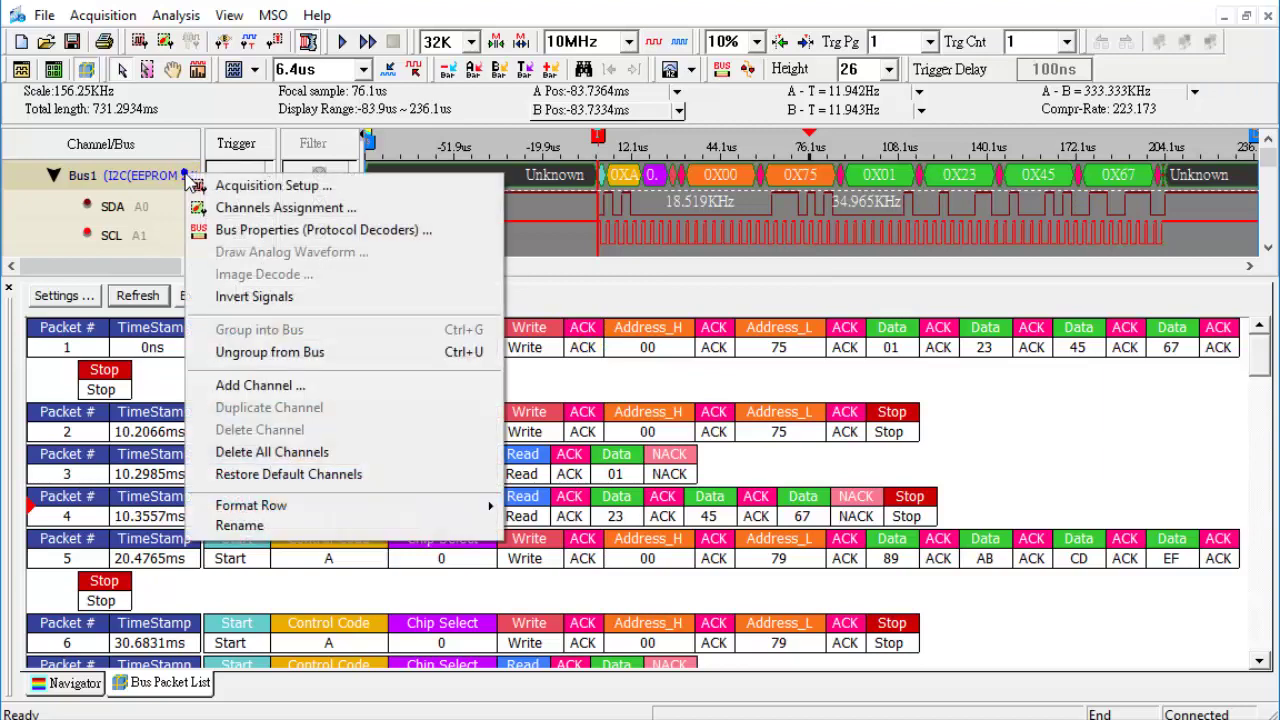
pyautogui.click(238, 232)
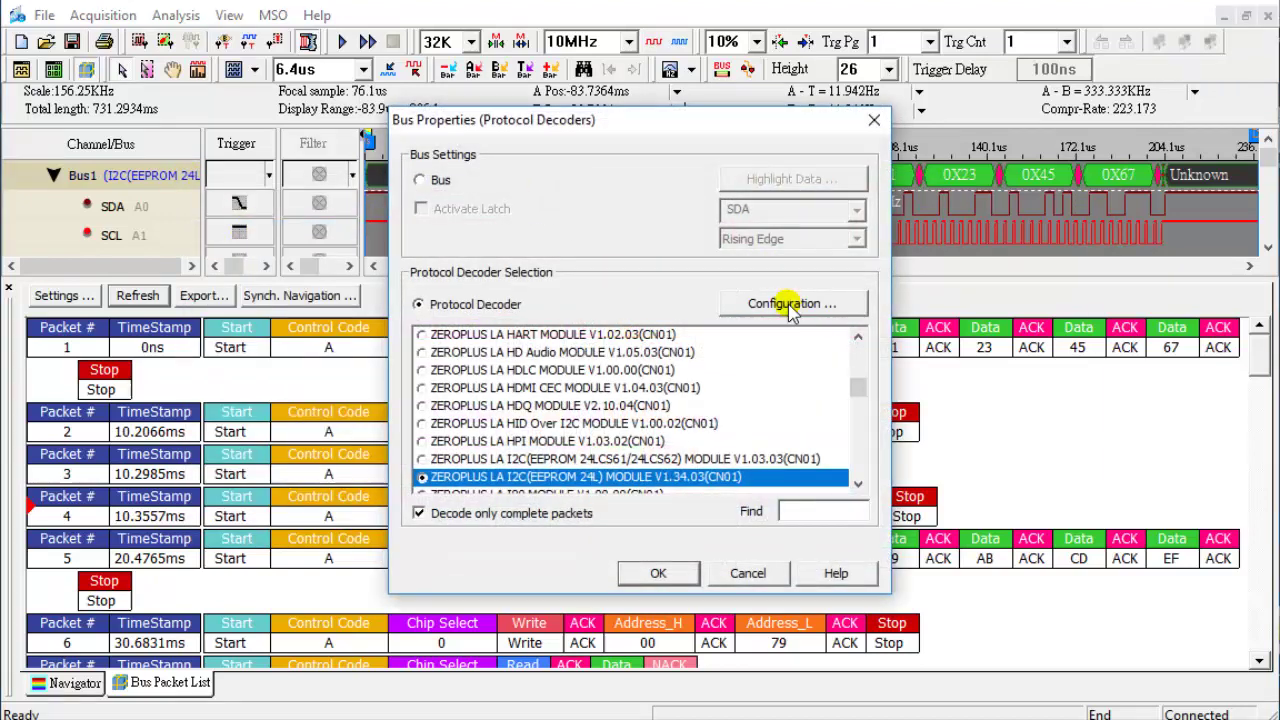
pyautogui.click(788, 305)
pyautogui.click(486, 147)
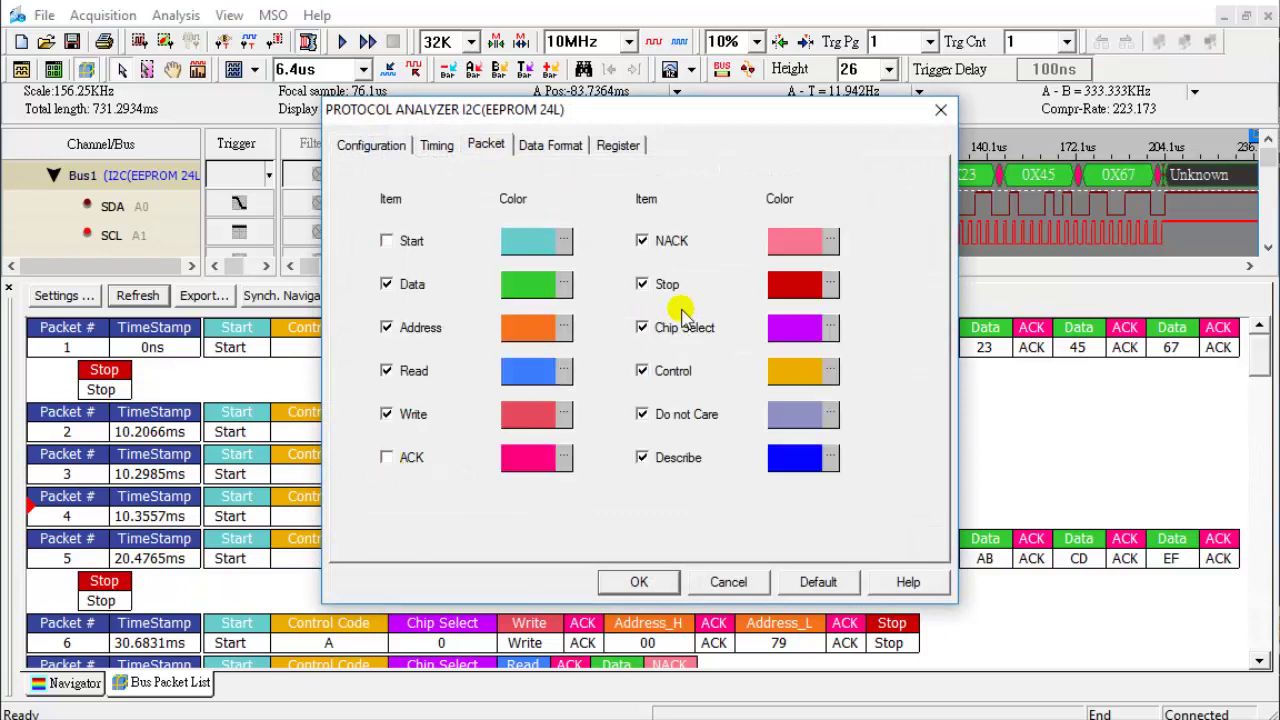
pyautogui.click(670, 458)
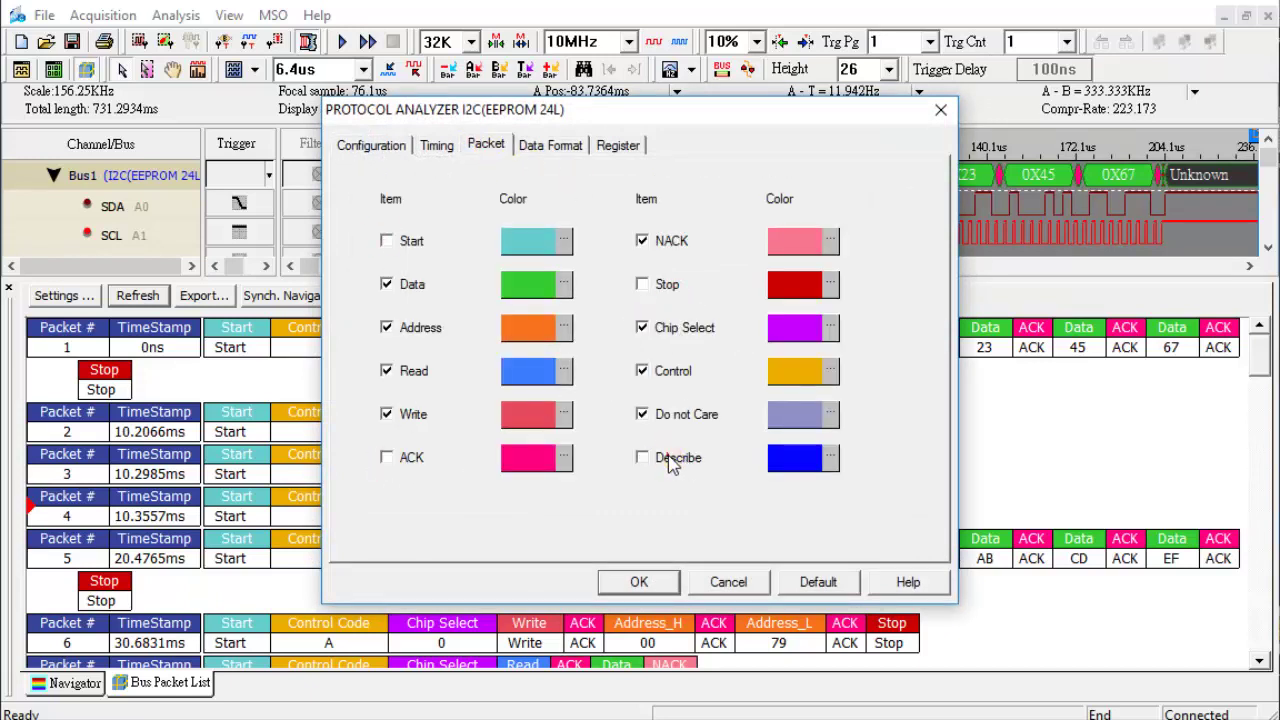
pyautogui.click(645, 582)
pyautogui.click(652, 572)
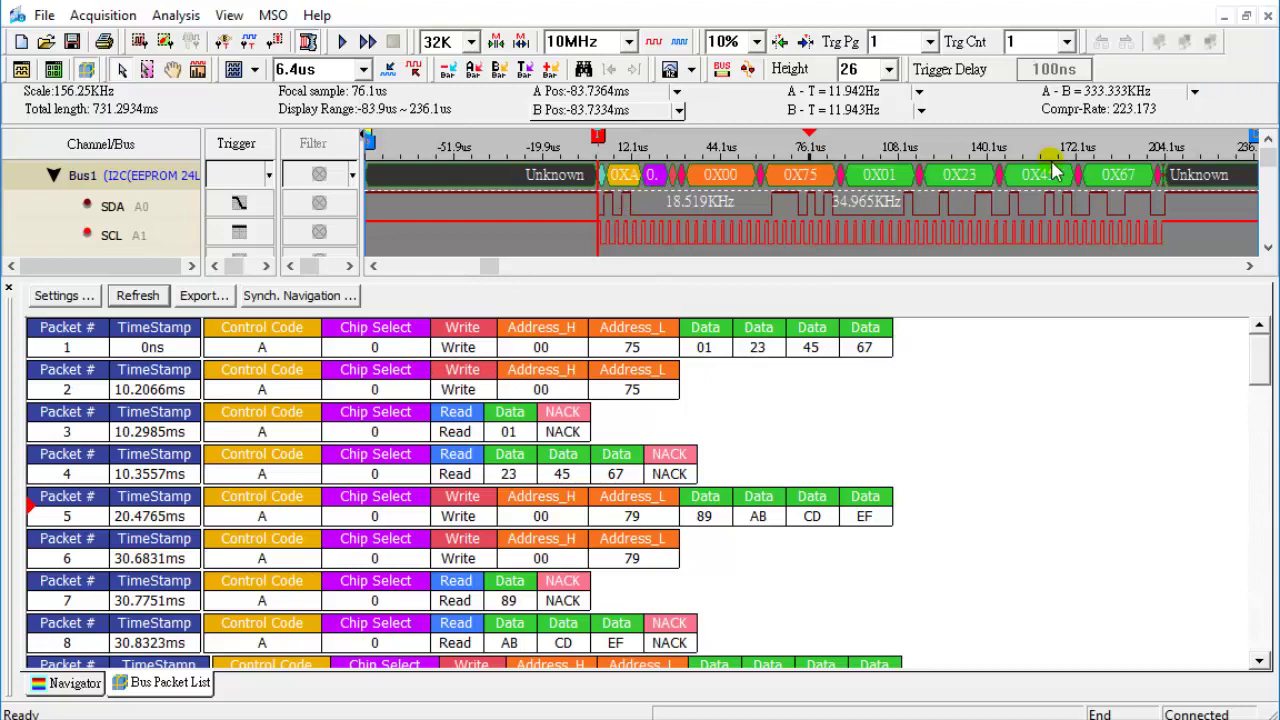
# Check Name under Packet Information in the packet list settings.
pyautogui.click(50, 295)
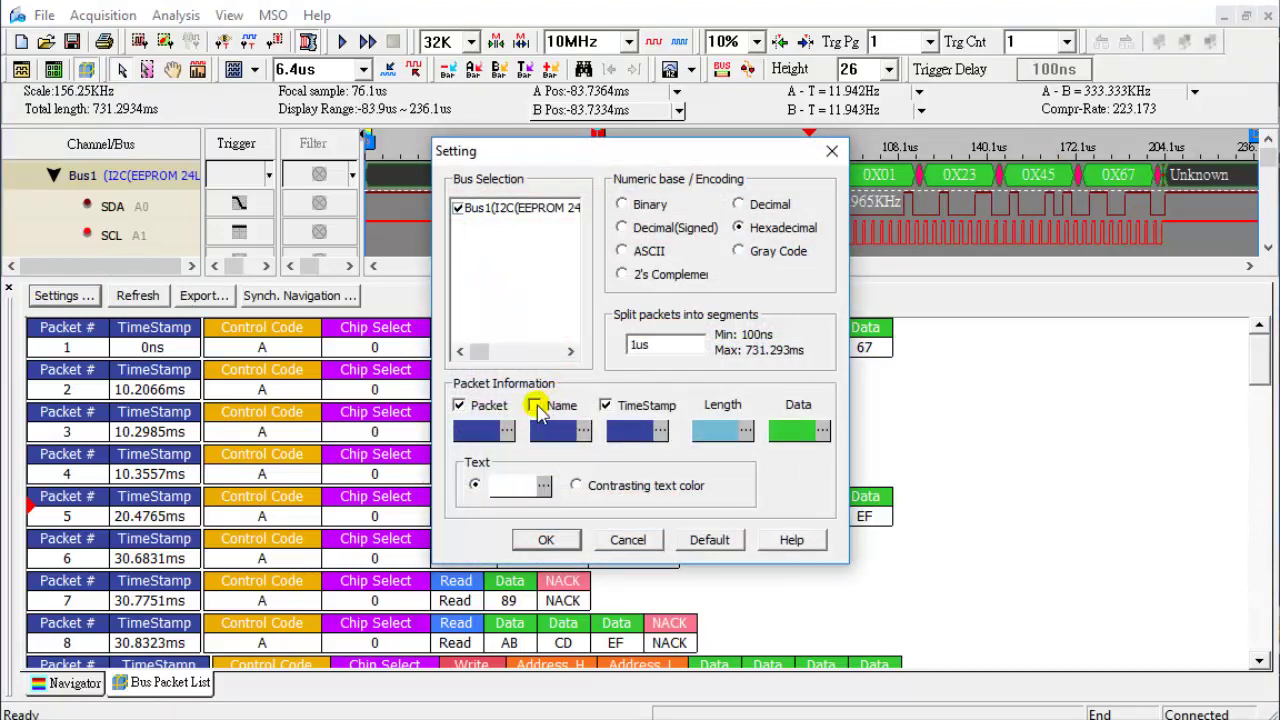
pyautogui.click(545, 539)
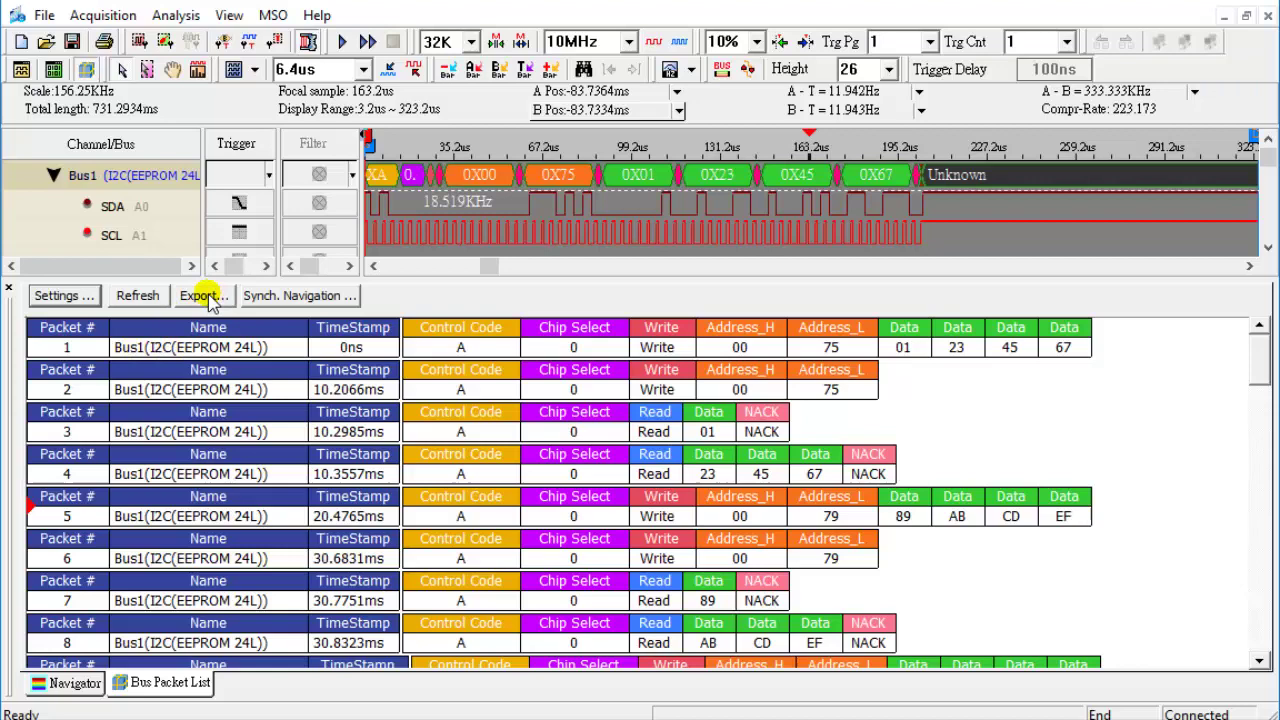
# Synchronize the packet list with the waveform and step down three packets to packet 4.
pyautogui.click(263, 295)
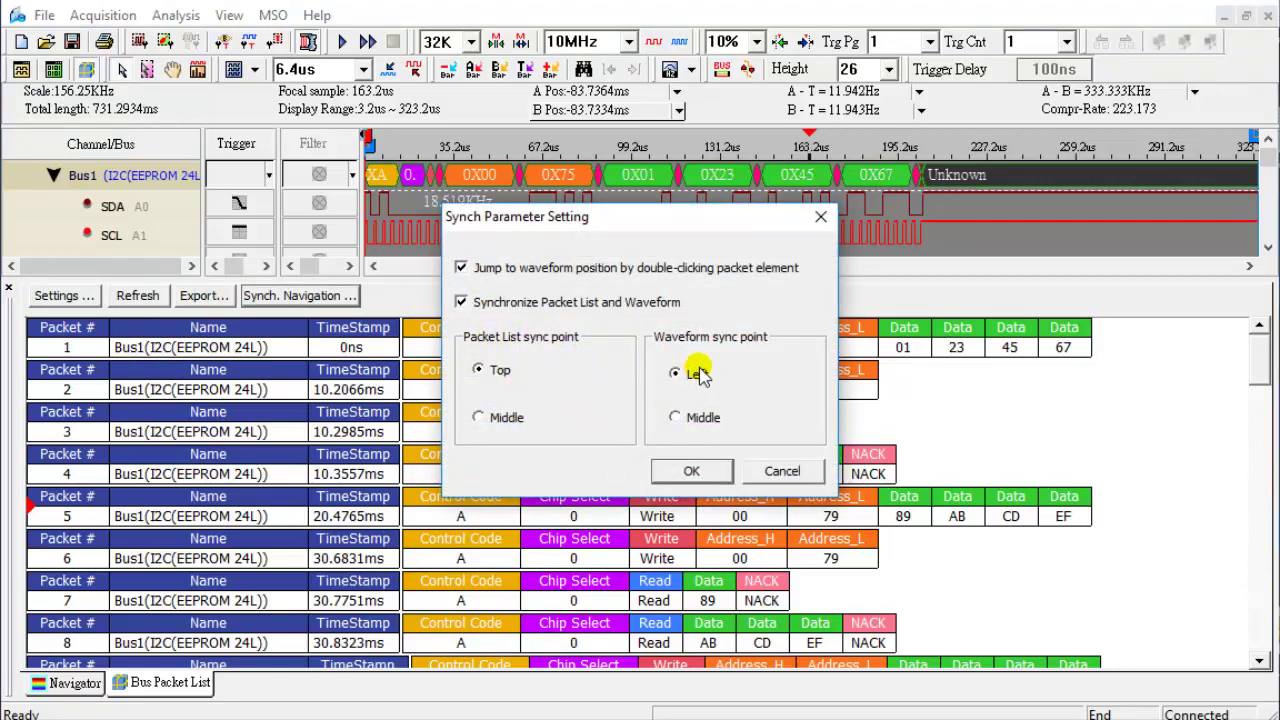
pyautogui.click(684, 468)
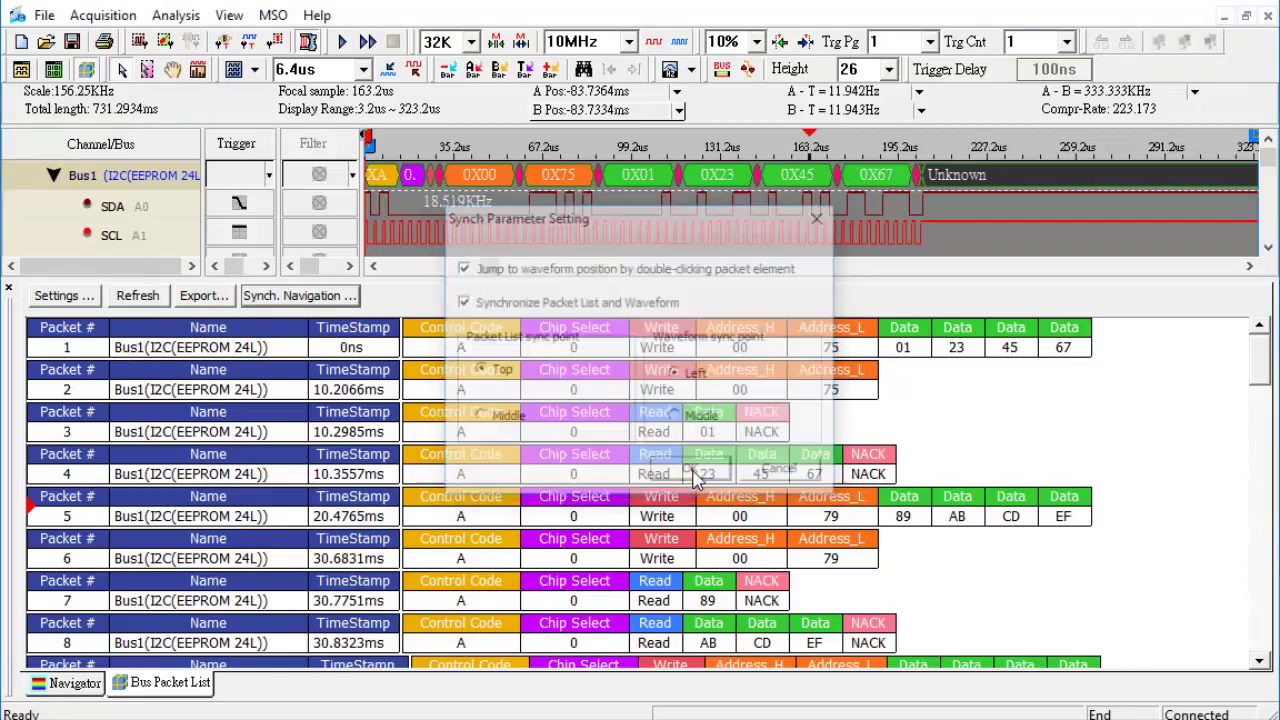
pyautogui.click(1261, 663)
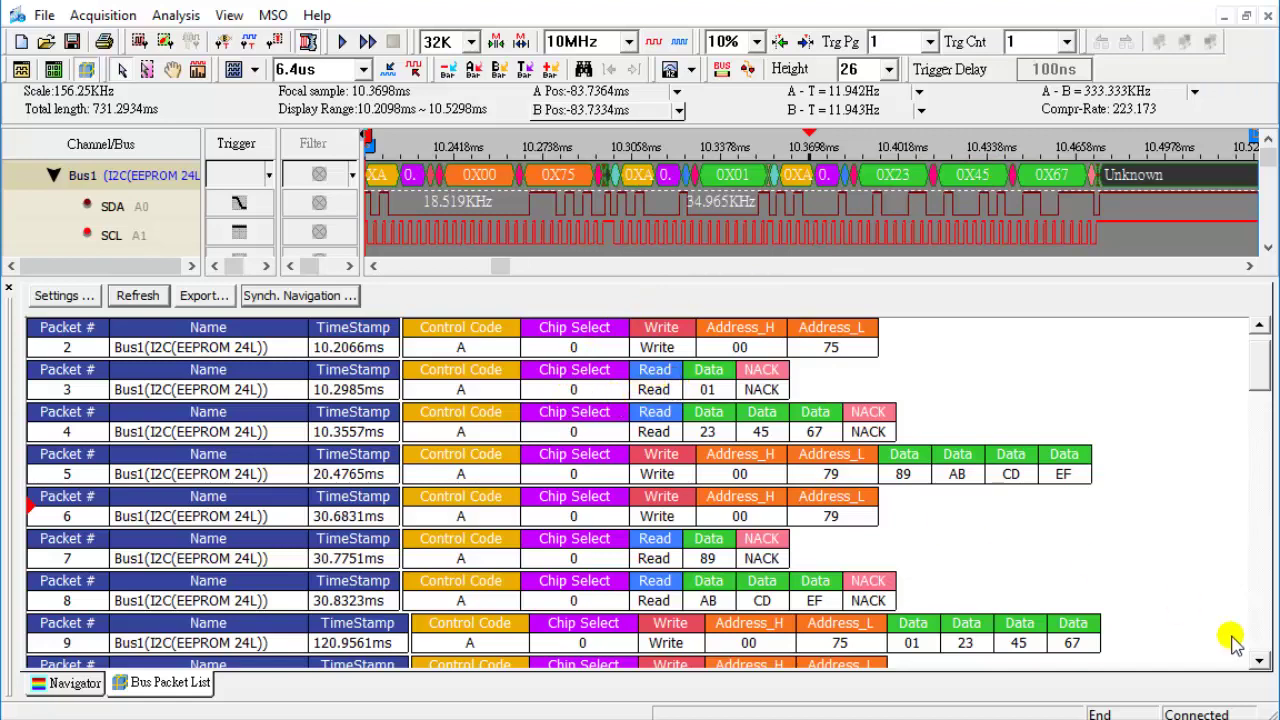
pyautogui.click(1259, 663)
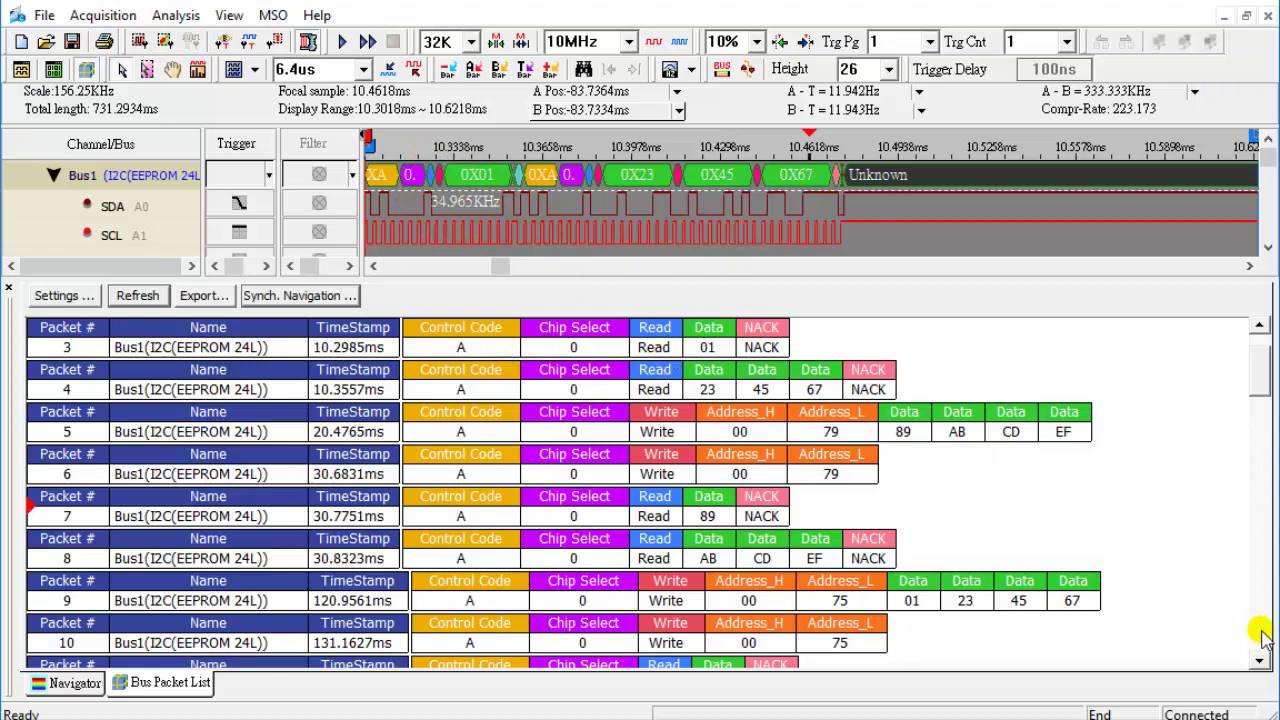
pyautogui.click(1259, 661)
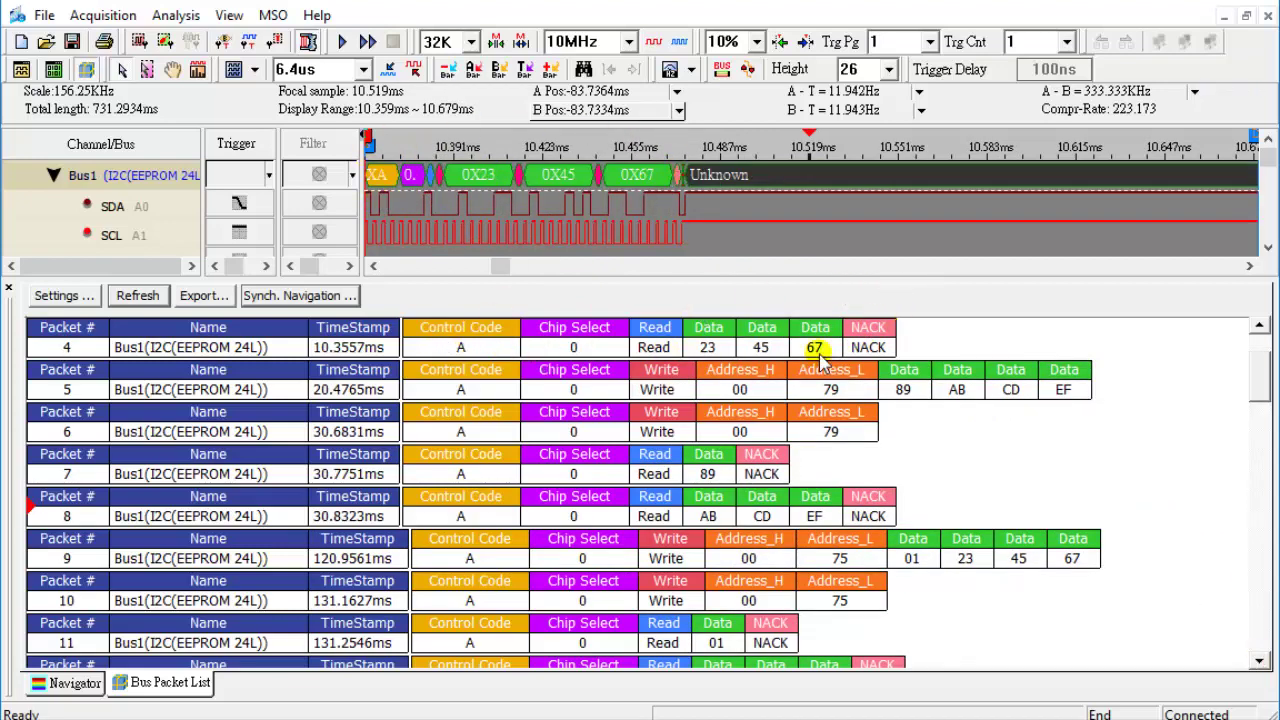
# Export the packet list as a text file named 'i2c'.
pyautogui.click(203, 295)
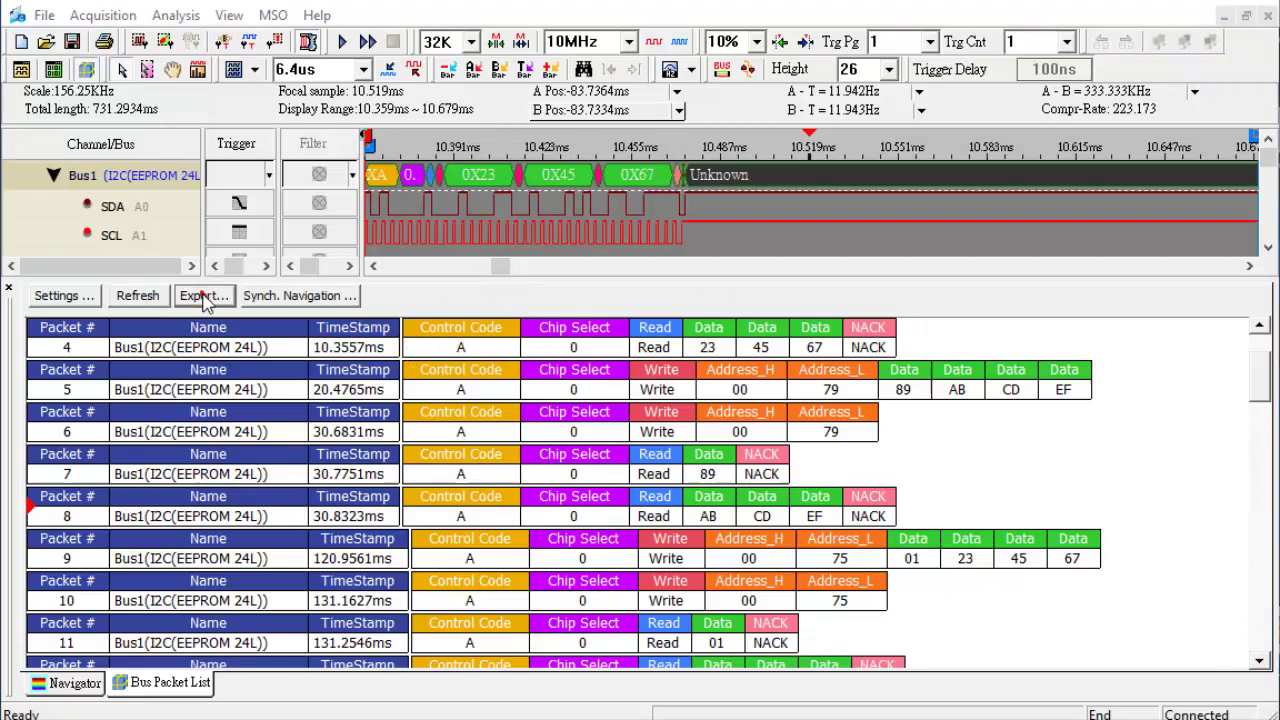
pyautogui.doubleClick(624, 406)
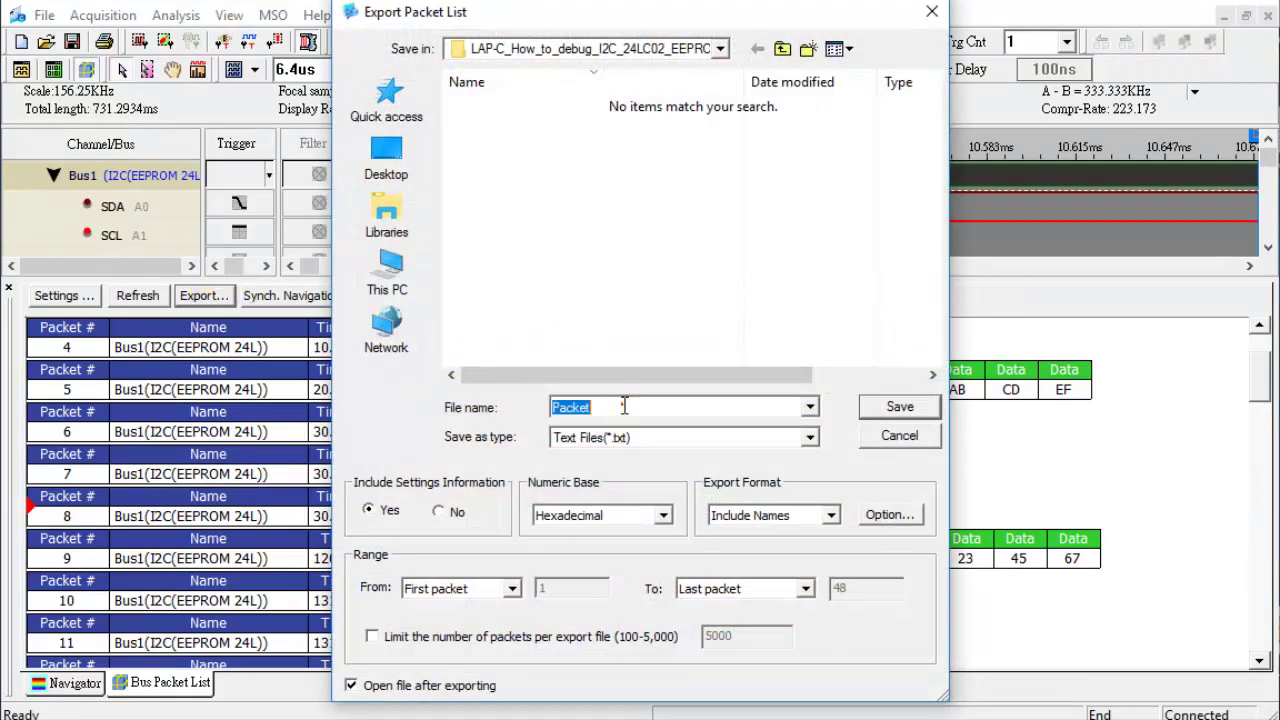
pyautogui.write('I2c')
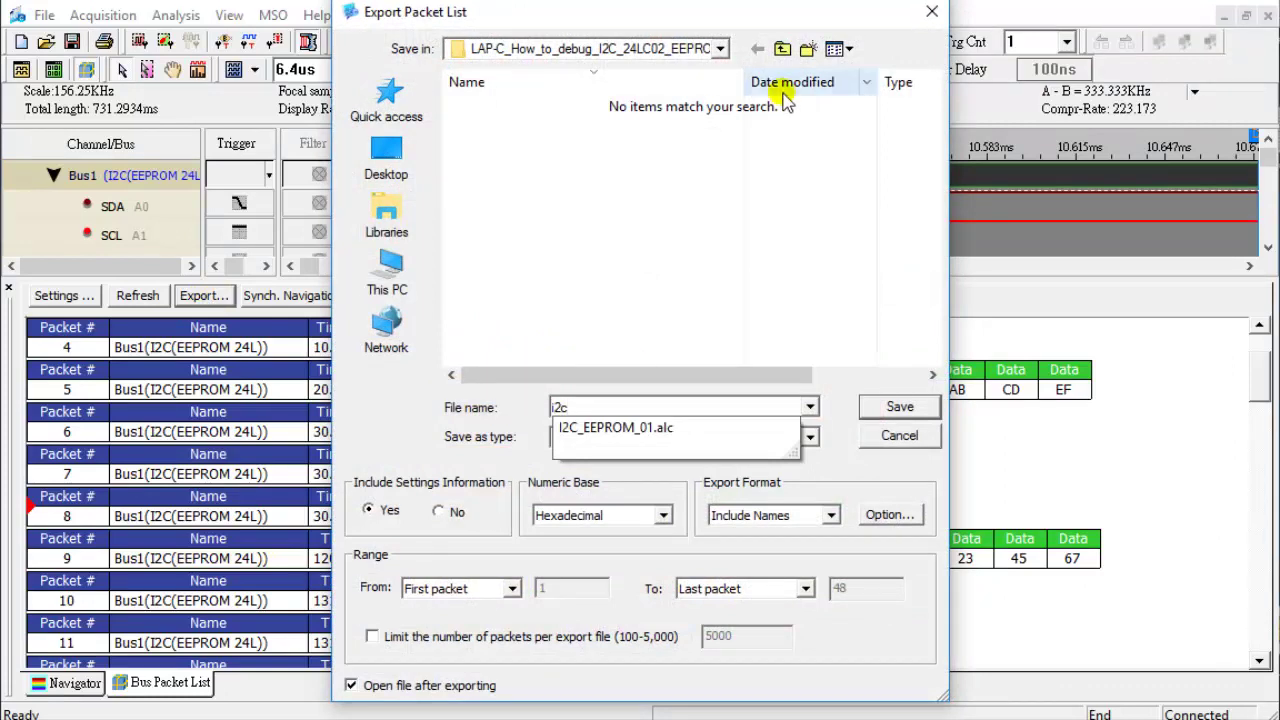
pyautogui.click(742, 393)
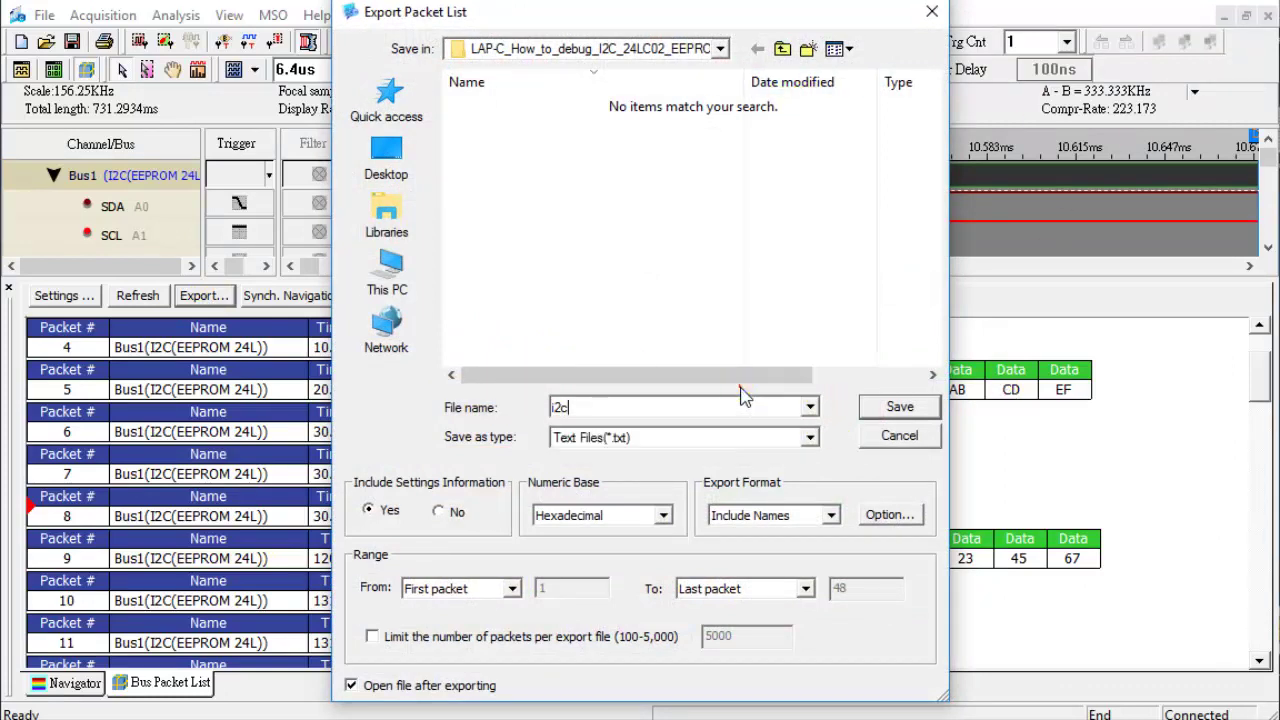
# Save the i2c.txt export and scroll down through its packets in Notepad.
pyautogui.click(897, 410)
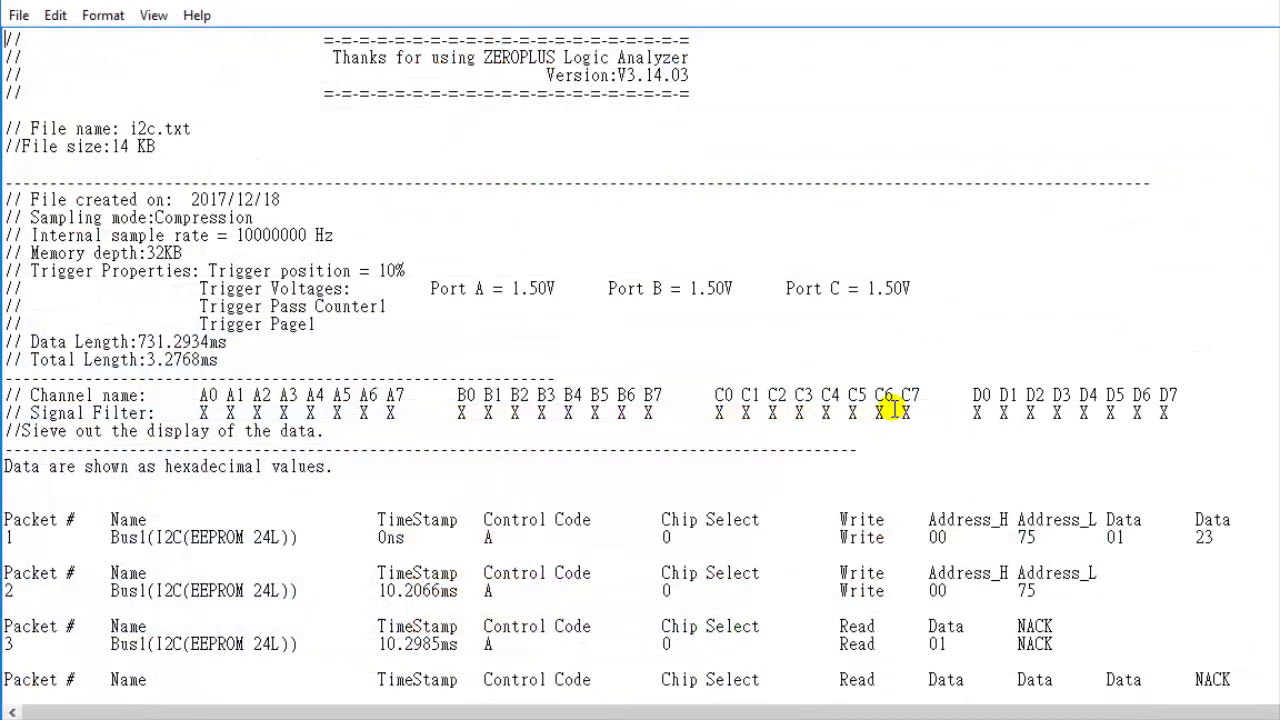
pyautogui.scroll(-1, 893, 408)
pyautogui.scroll(-3, 893, 408)
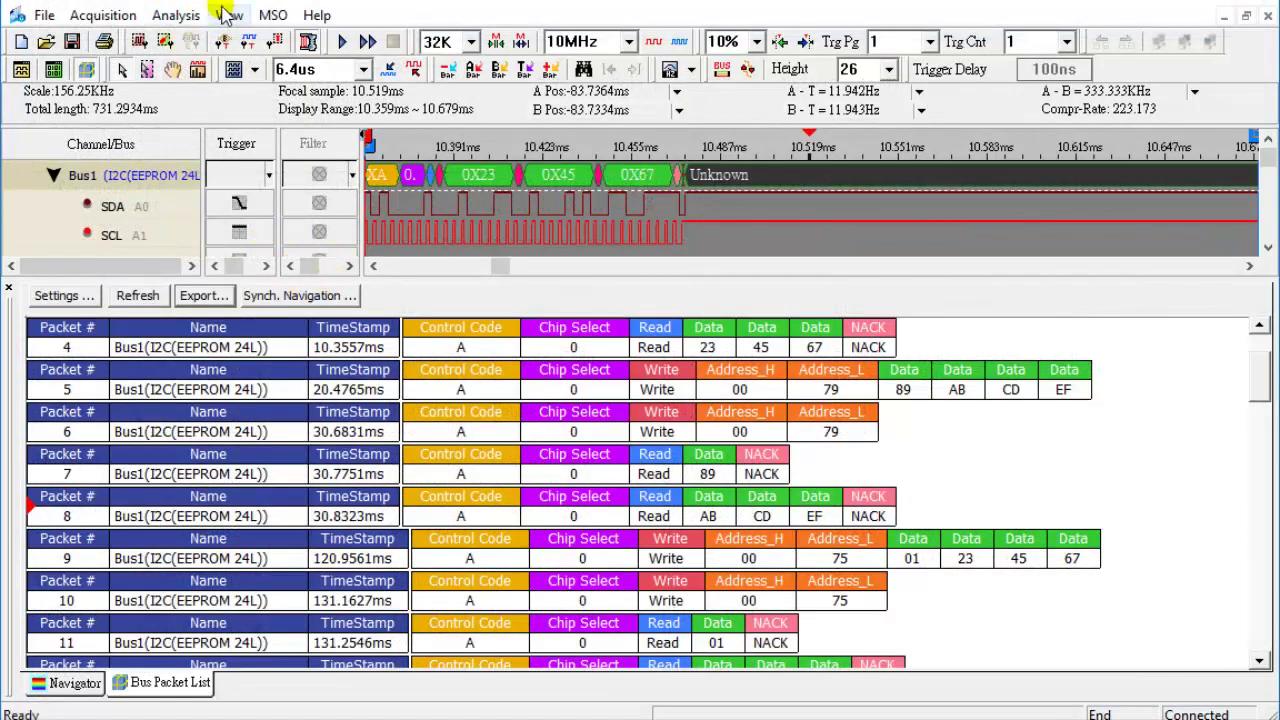
# Find packets with Address_L equal to 75 and count the 12 matches.
pyautogui.click(176, 15)
pyautogui.moveTo(190, 77)
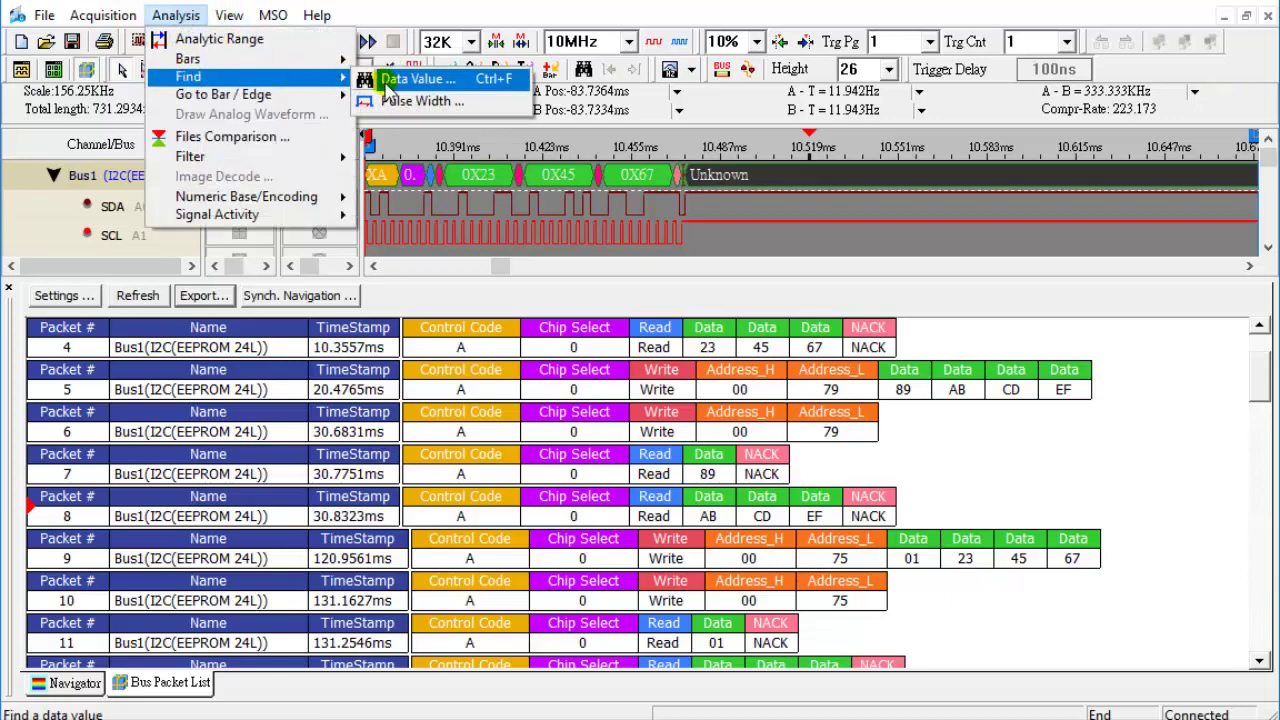
pyautogui.click(385, 78)
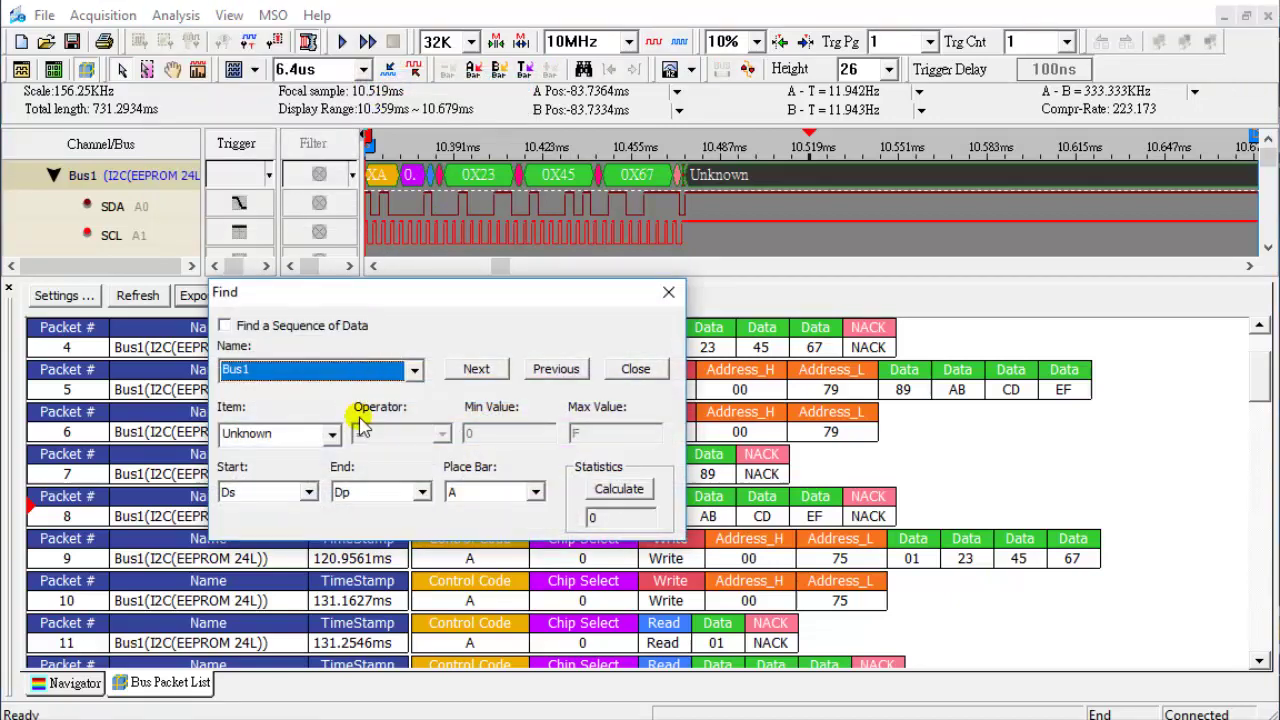
pyautogui.click(322, 438)
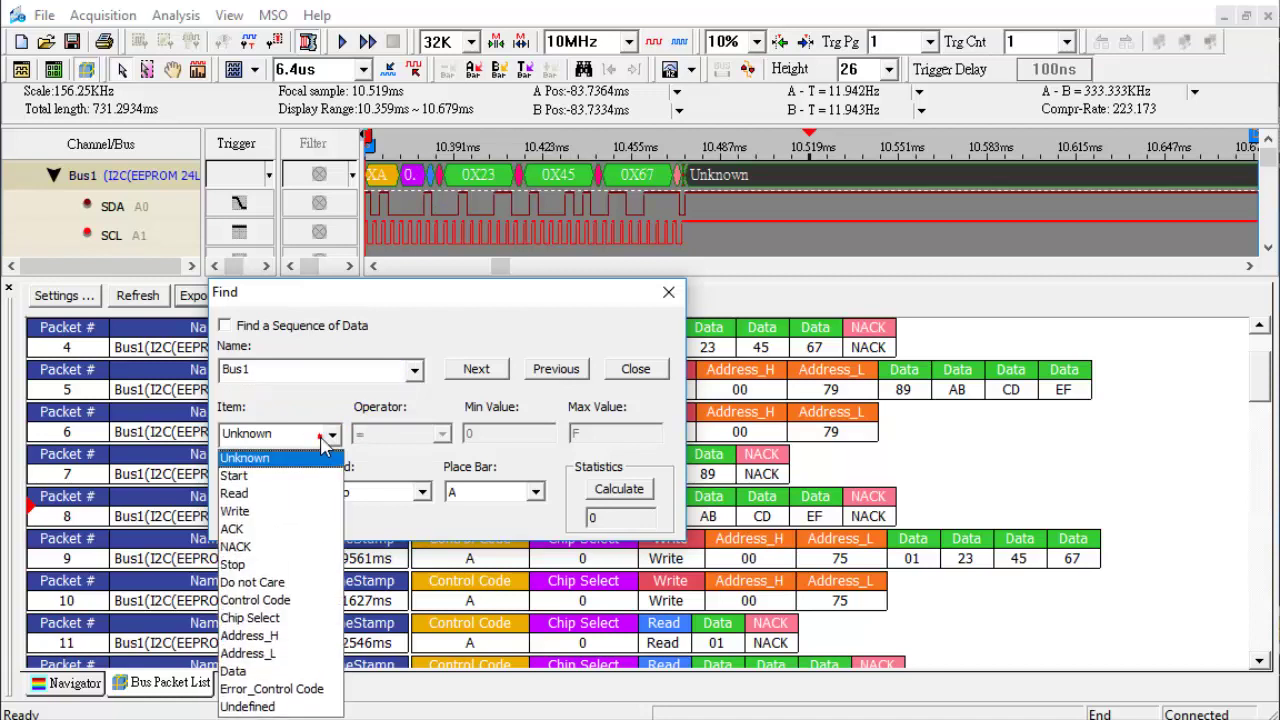
pyautogui.click(284, 654)
pyautogui.doubleClick(474, 432)
pyautogui.write('75')
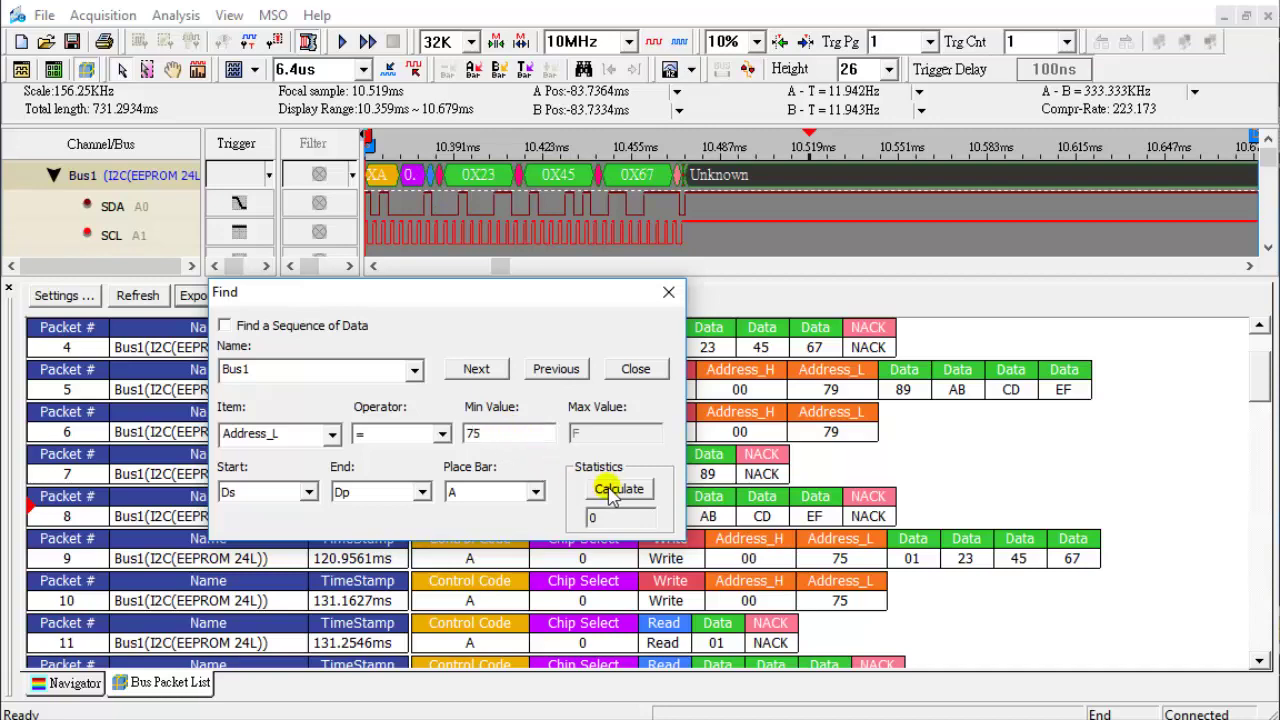
pyautogui.click(612, 488)
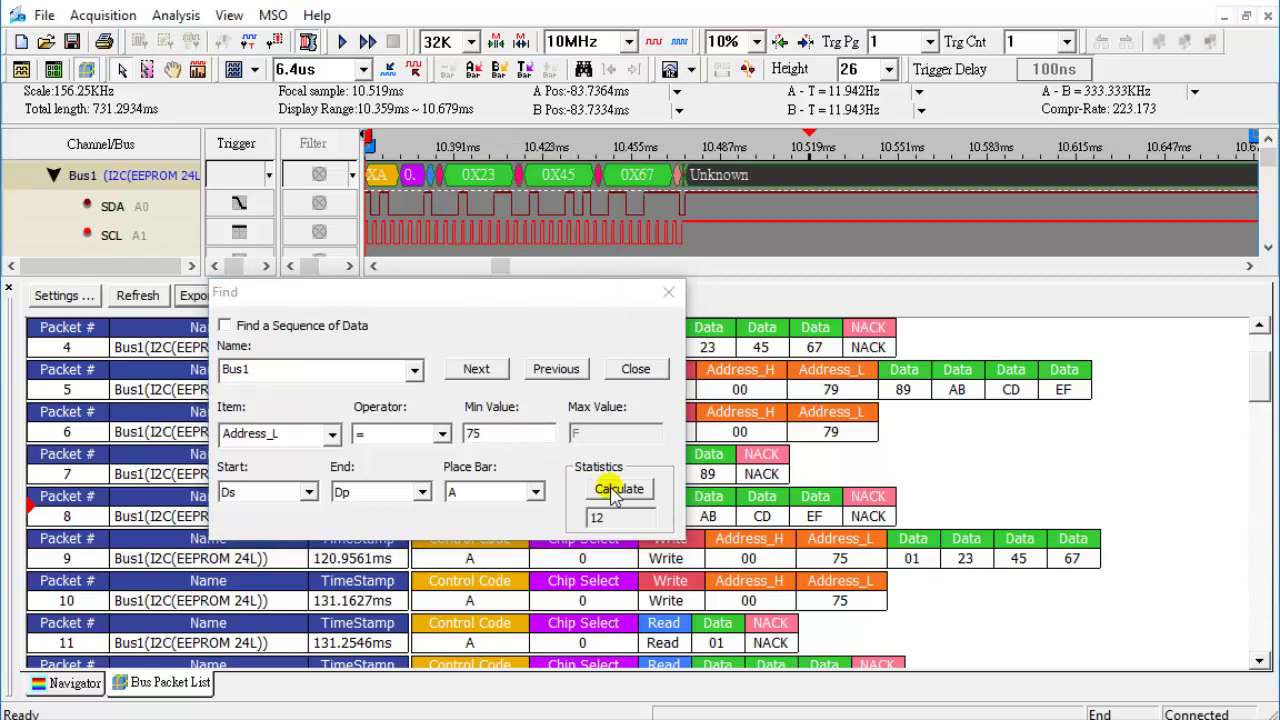
# Step through the Address_L 75 matches to packet 10 at 131.16 ms.
pyautogui.click(477, 368)
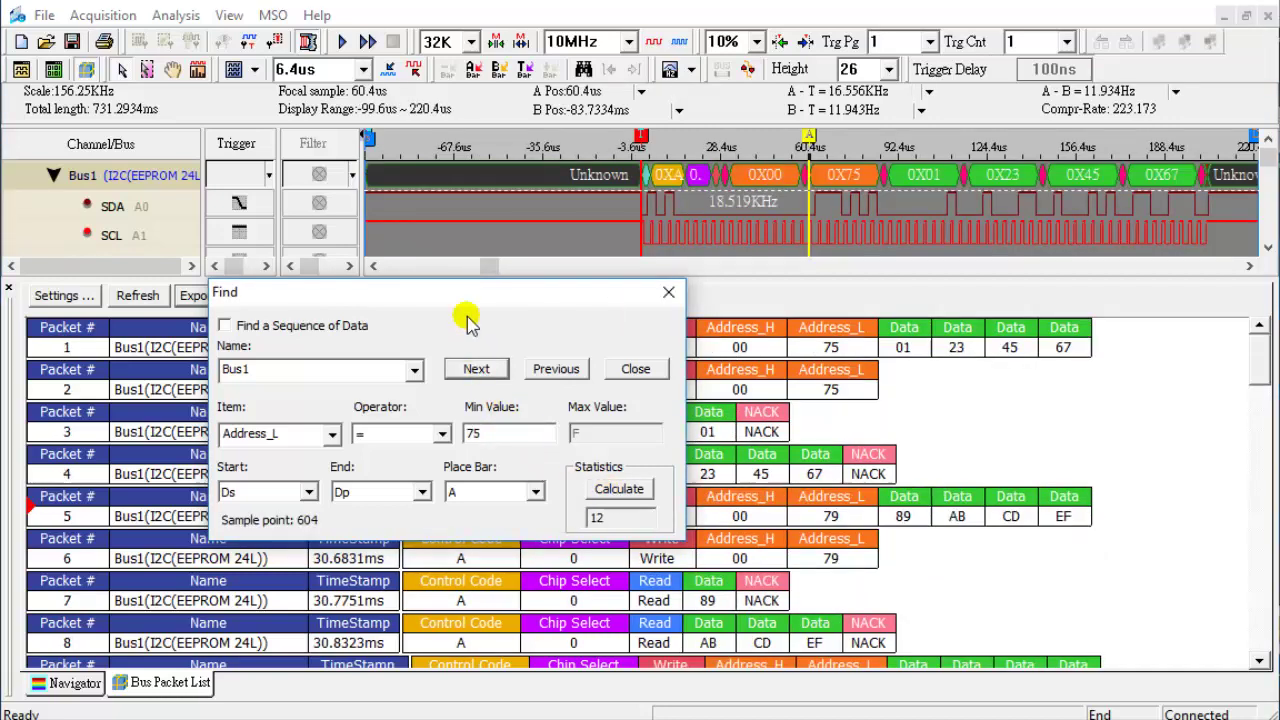
pyautogui.moveTo(468, 300)
pyautogui.mouseDown()
pyautogui.moveTo(1063, 447)
pyautogui.moveTo(340, 432)
pyautogui.mouseUp()
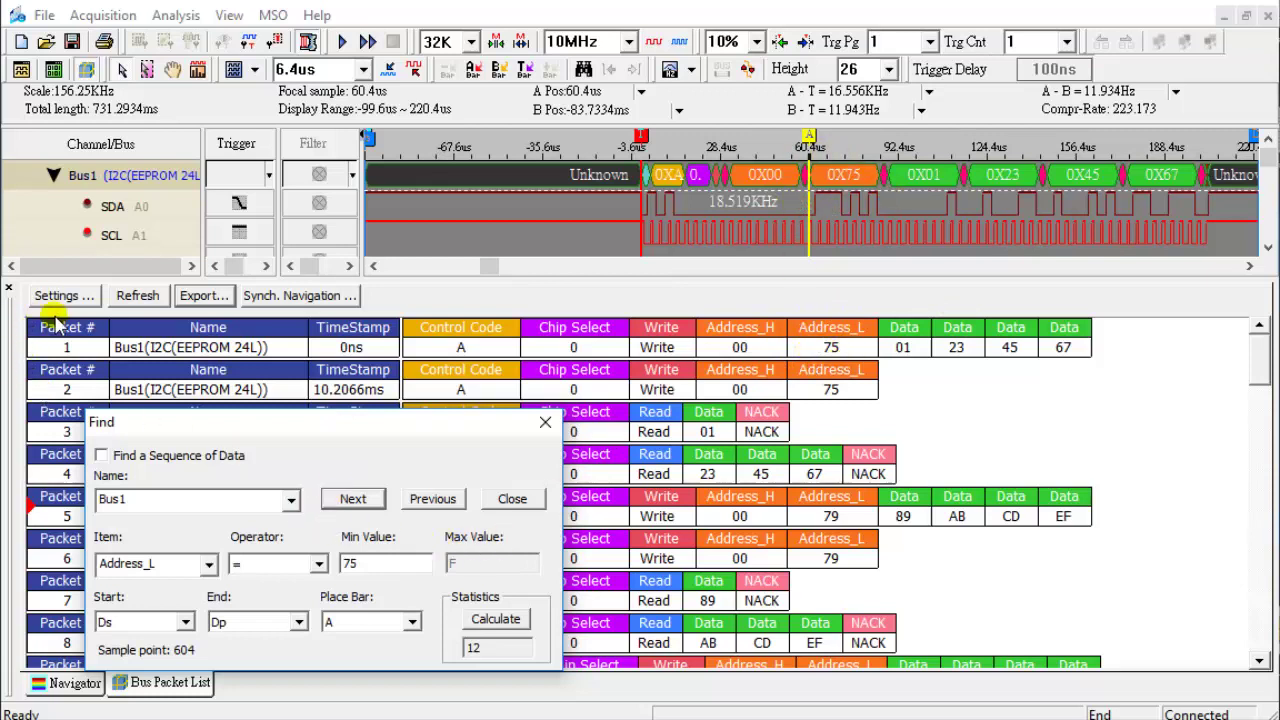
pyautogui.click(330, 500)
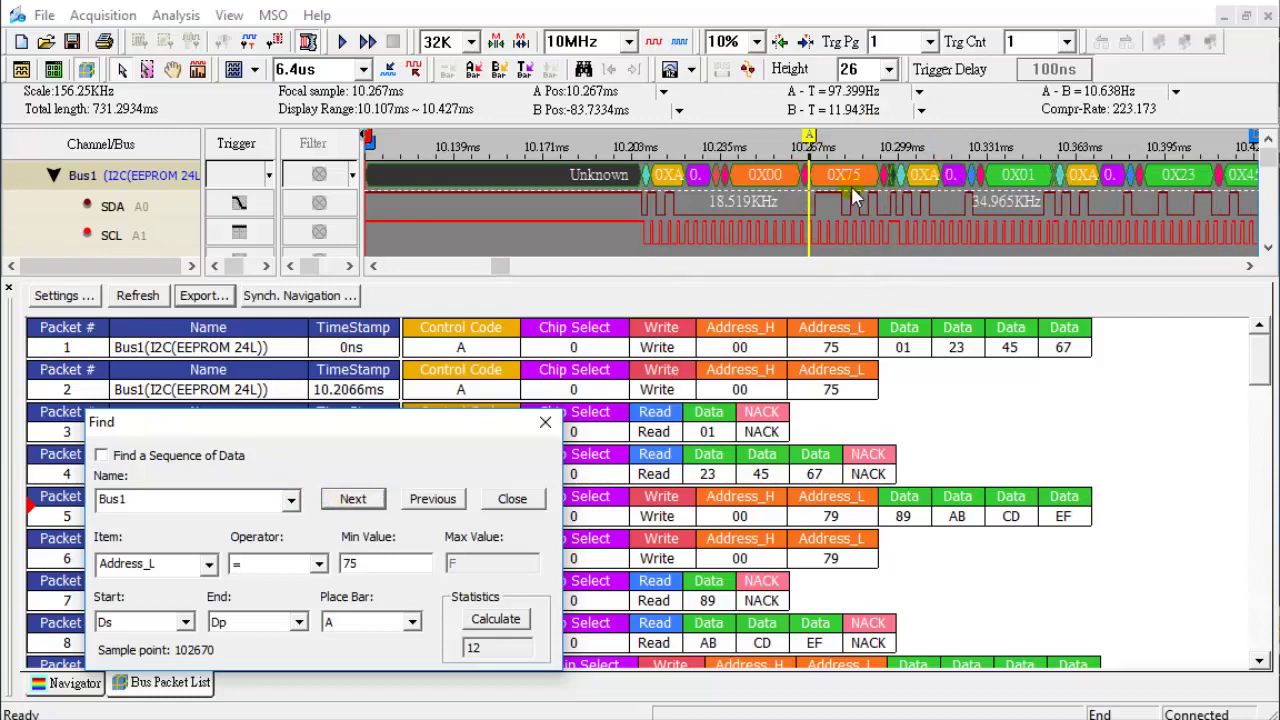
pyautogui.click(335, 505)
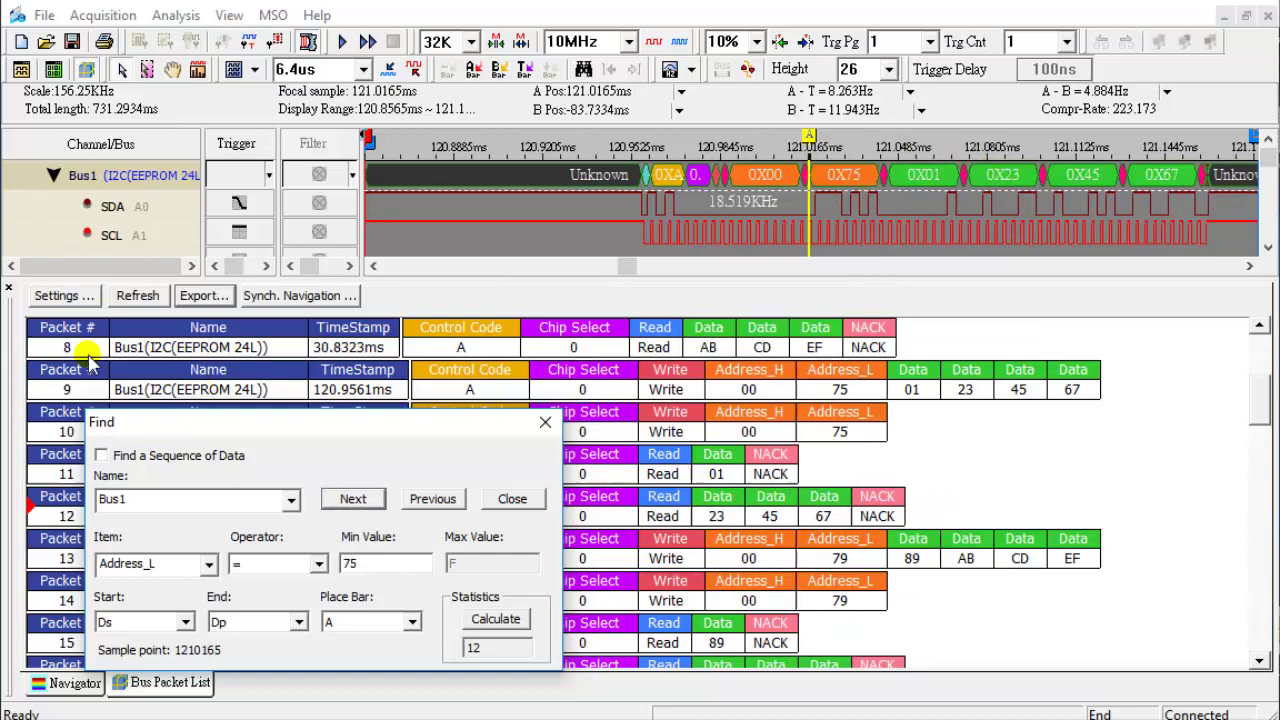
pyautogui.click(343, 502)
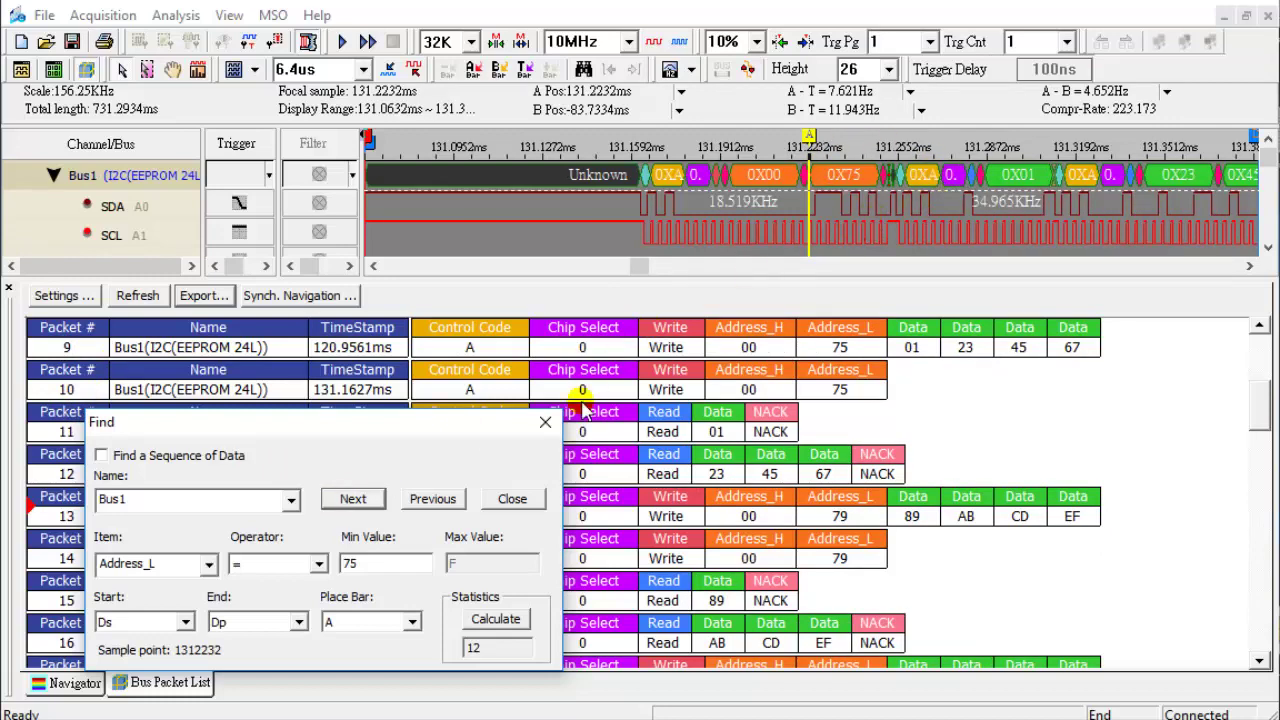
# Close the Find window and open Memory View from the View menu.
pyautogui.click(514, 499)
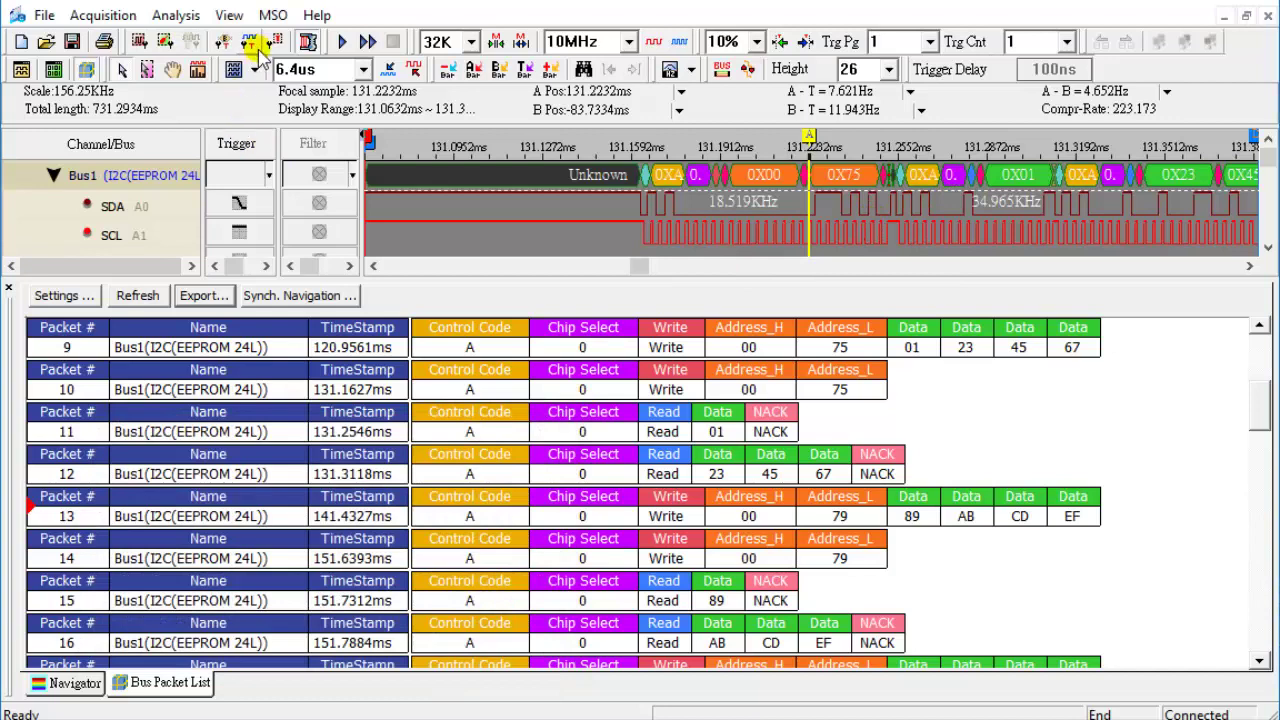
pyautogui.click(229, 15)
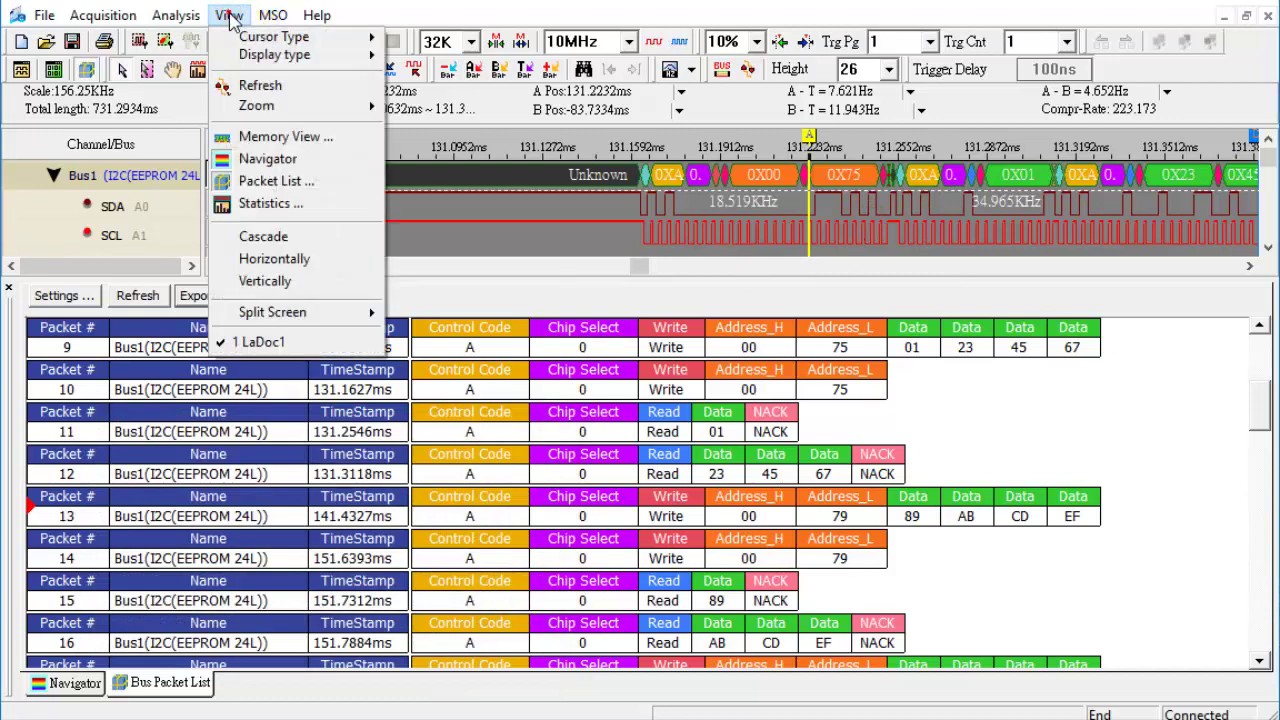
pyautogui.click(262, 137)
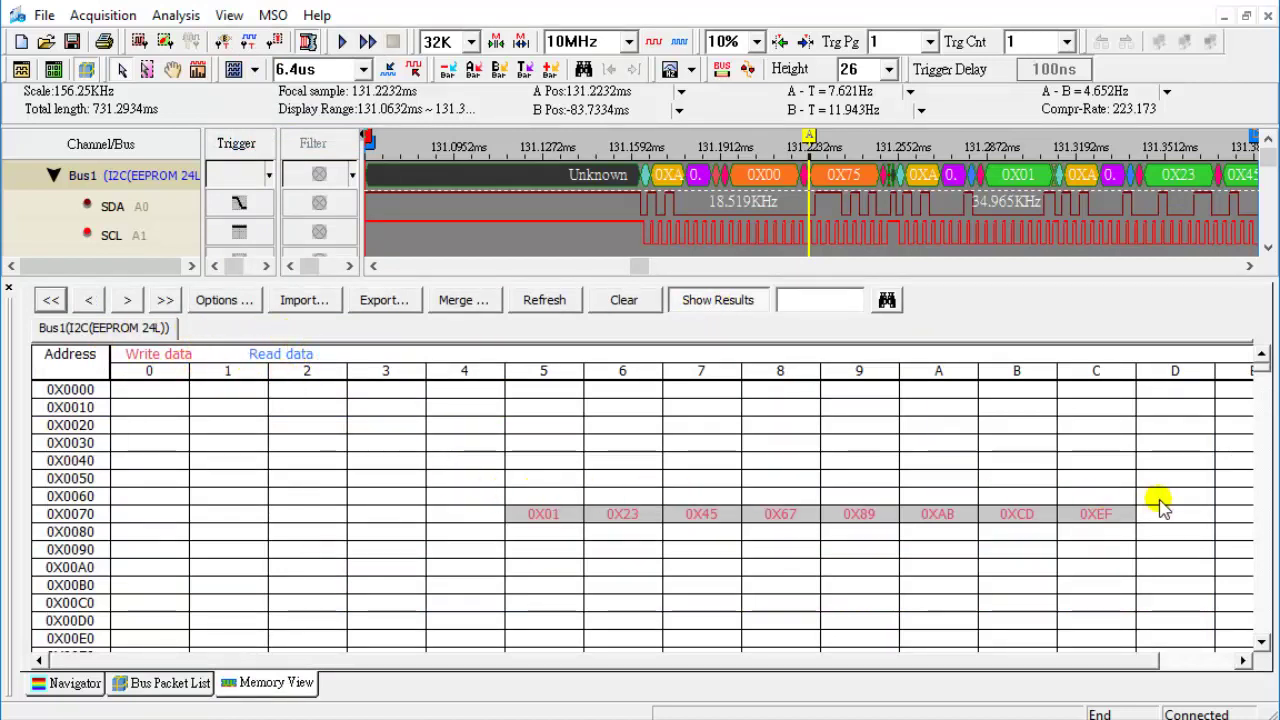
# Toggle Show Results off, on, and off again, leaving the address grid empty.
pyautogui.click(707, 302)
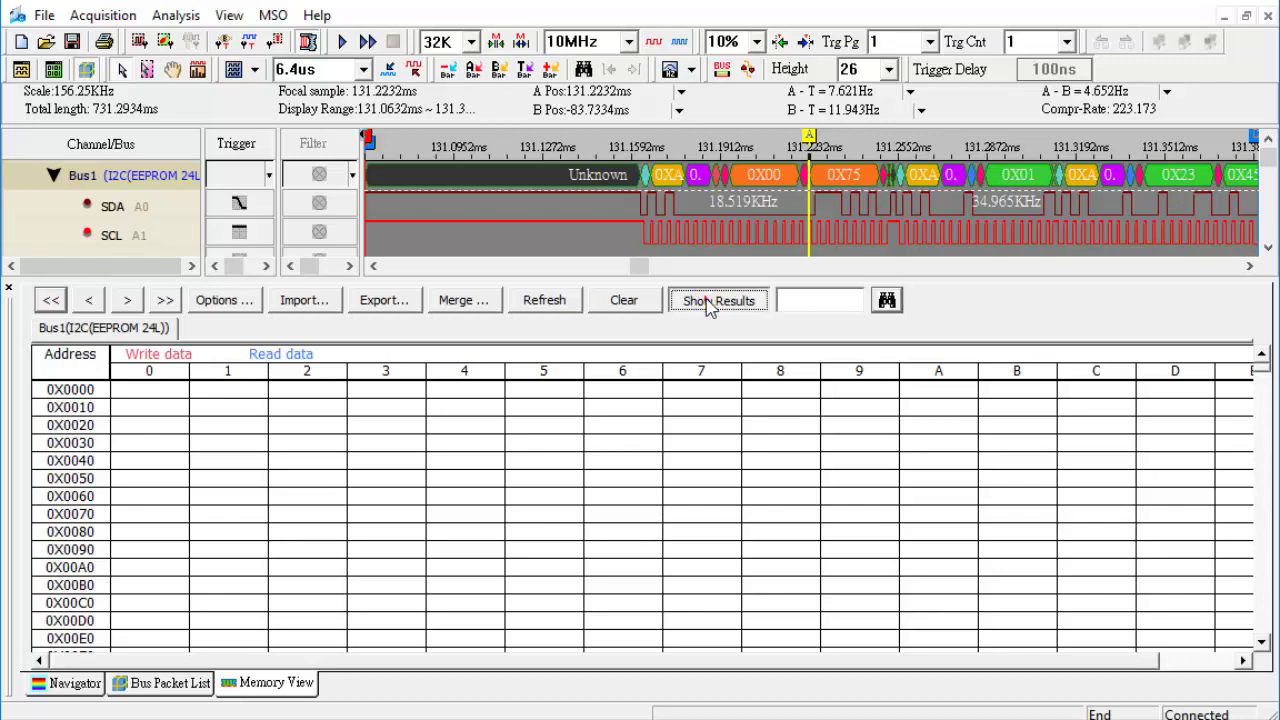
pyautogui.click(707, 302)
pyautogui.click(707, 302)
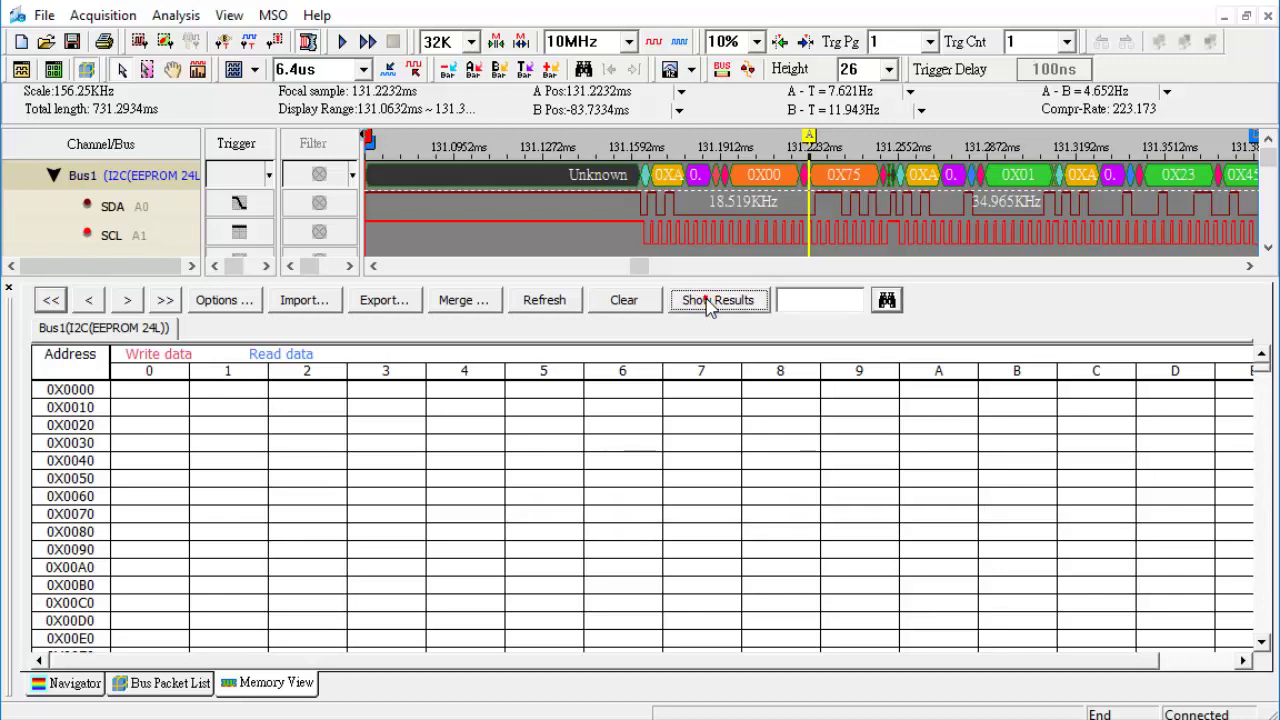
# Rewind to the first packet, then step forward two packets until 0X01 reads back at 0x0075.
pyautogui.click(51, 301)
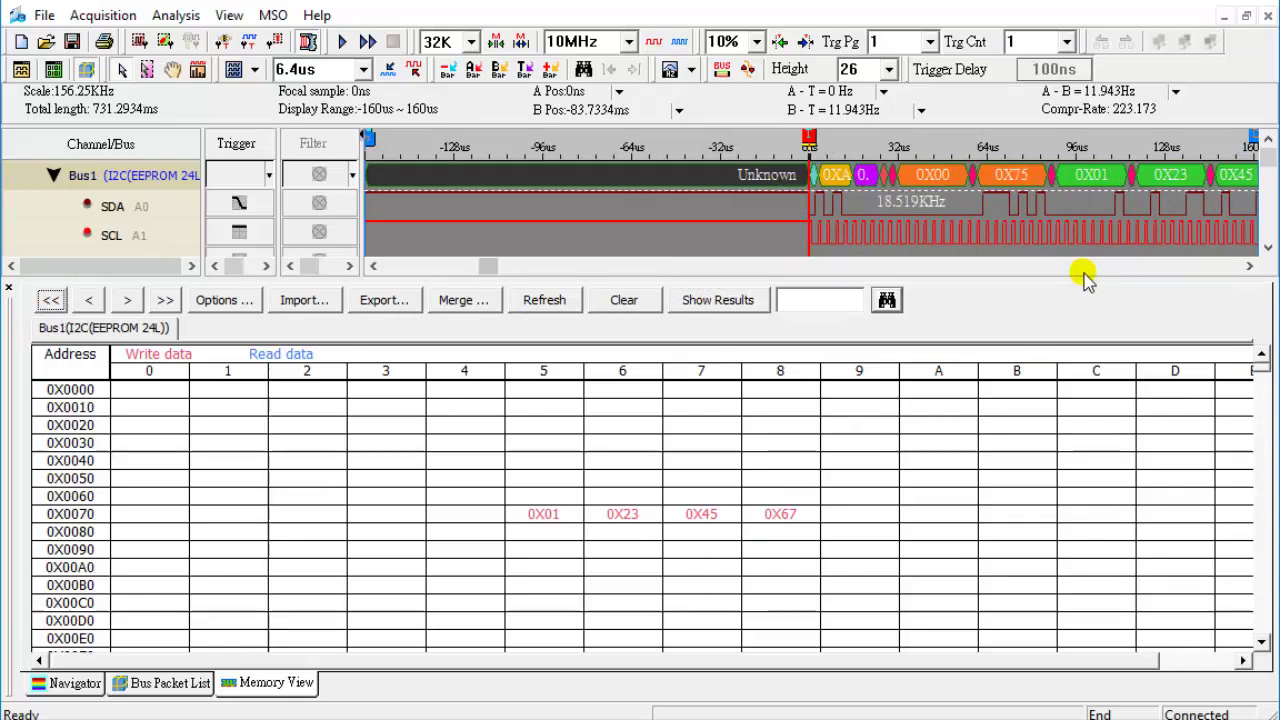
pyautogui.click(1249, 266)
pyautogui.moveTo(1250, 270); pyautogui.dragTo(822, 254)
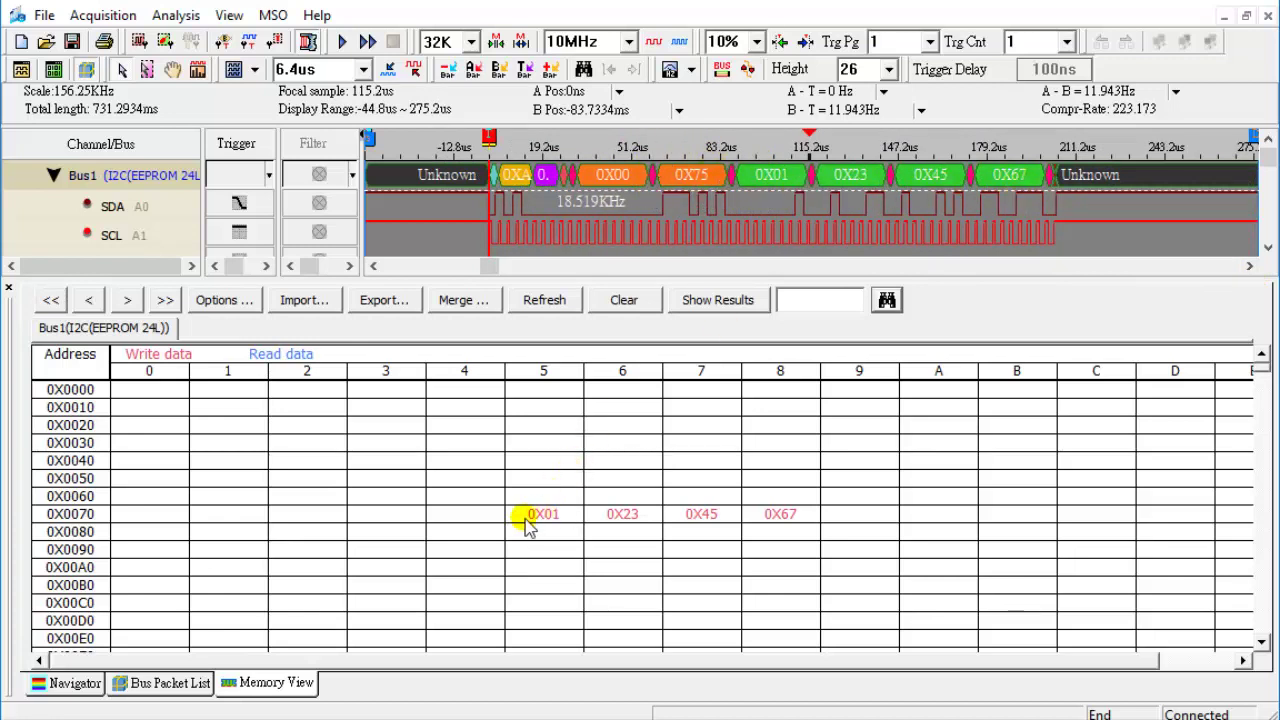
pyautogui.click(127, 300)
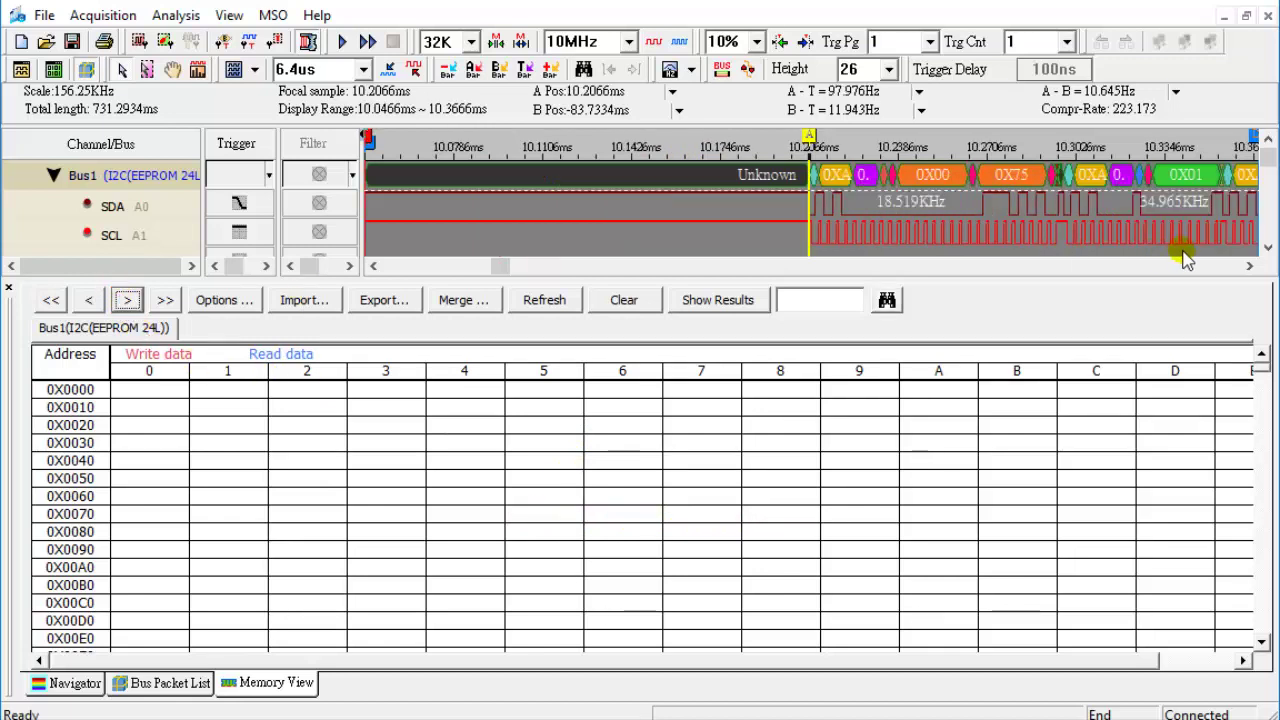
pyautogui.click(129, 301)
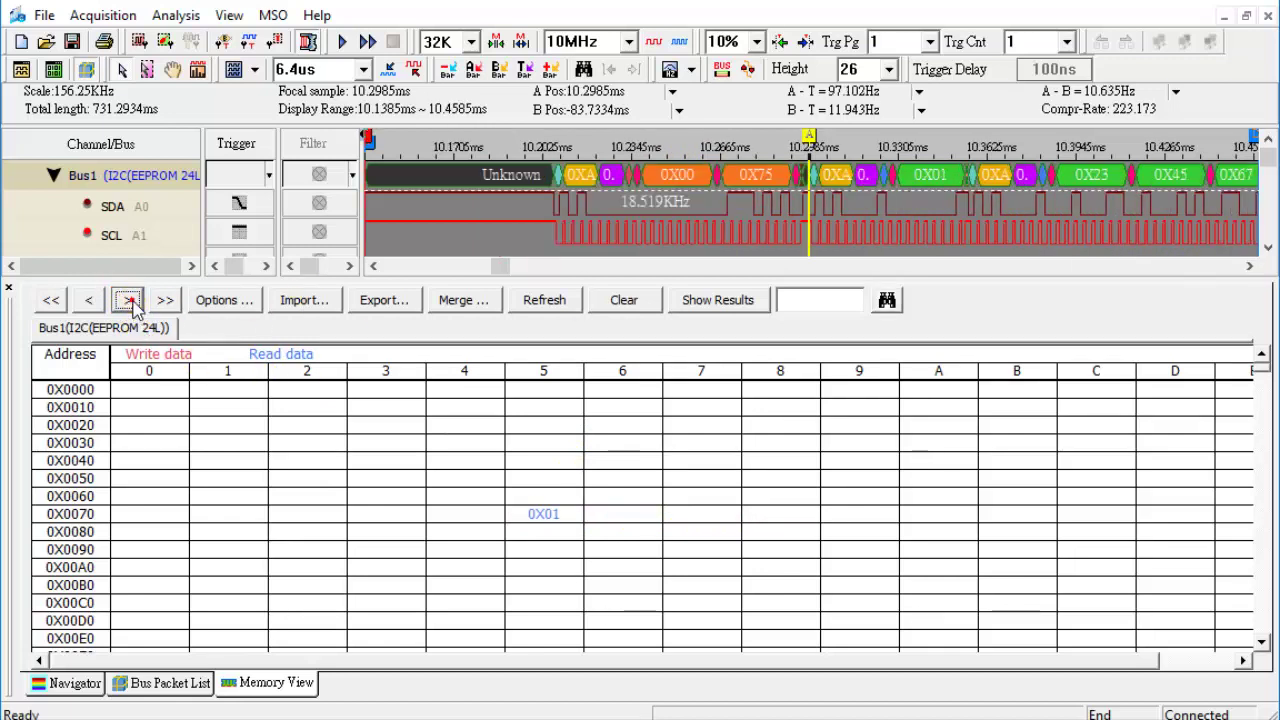